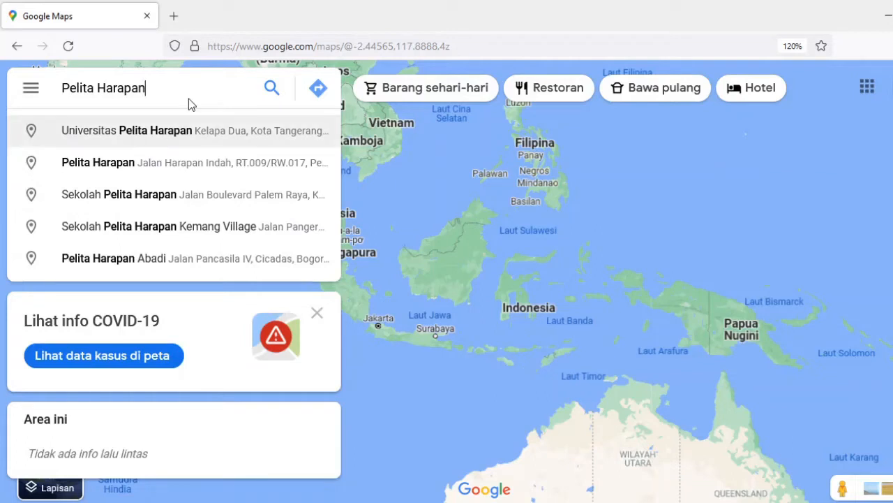
- Find Universitas Pelita Harapan on the map and copy the coordinates of the campus building at -6.22903, 106.61060
click(142, 139)
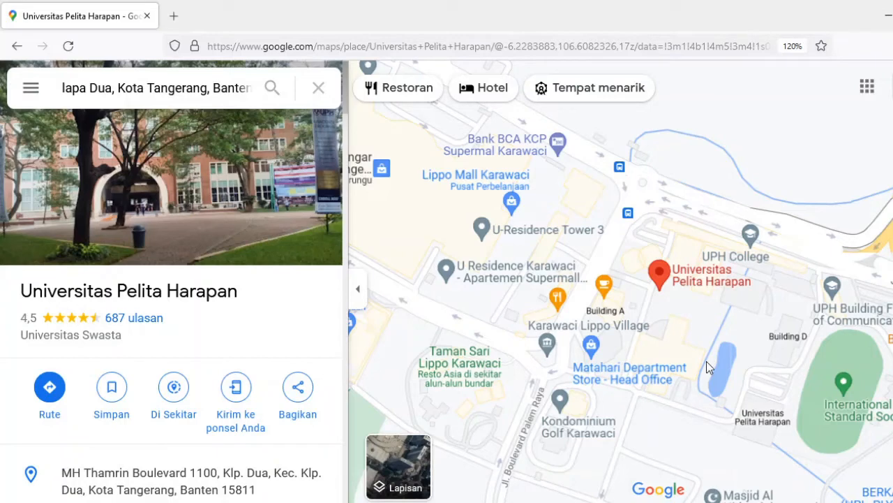
right_click(674, 346)
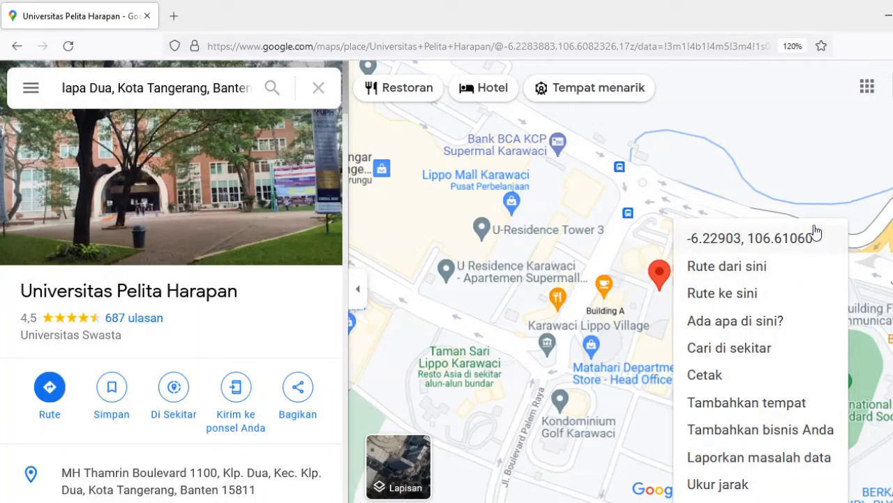
click(740, 241)
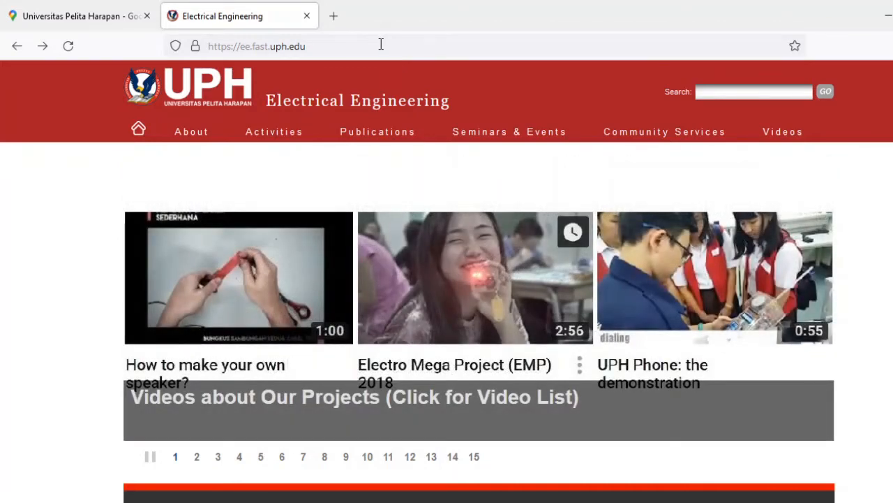
- Go to the SolarEdge Designer site at designer.solaredge.com and view its login form
click(381, 44)
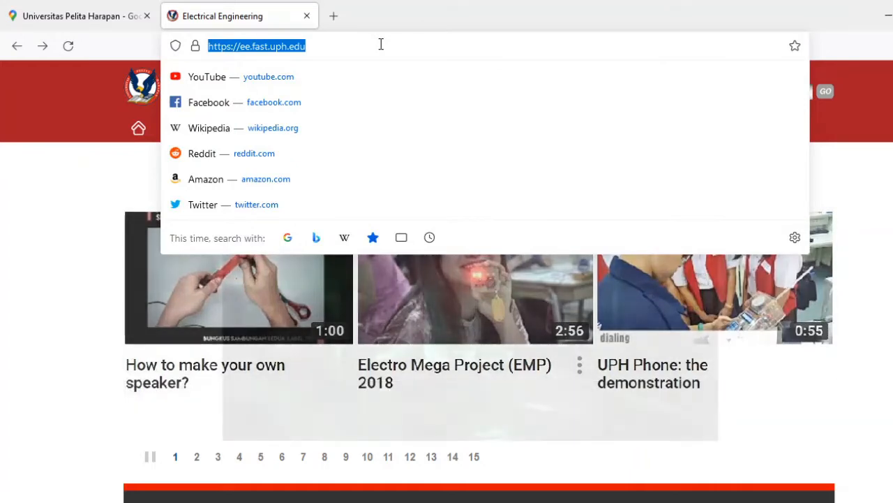
text(des)
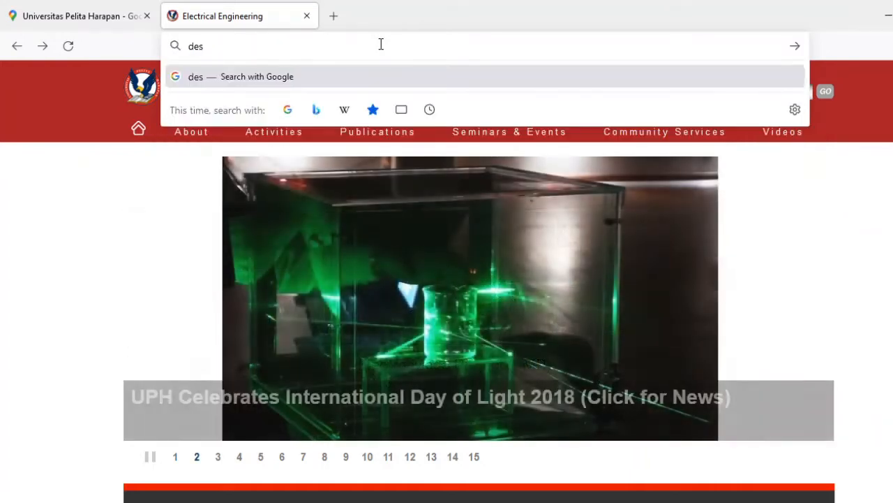
text(igner)
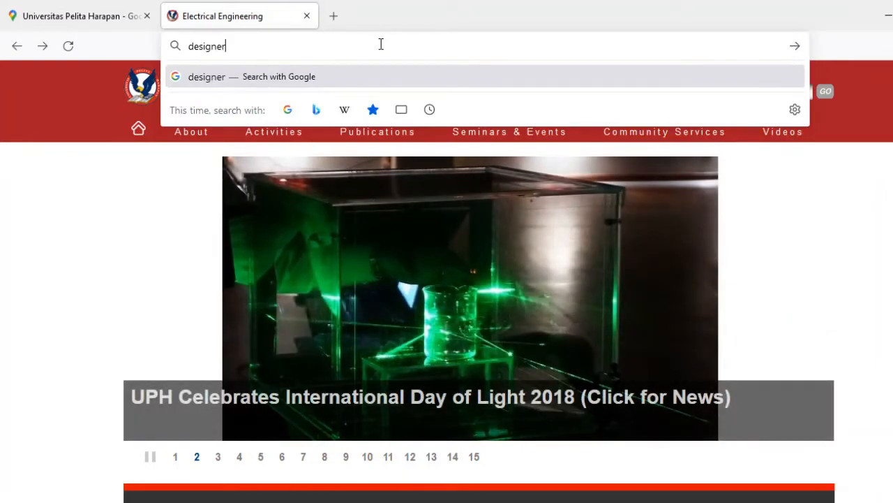
text(.solare)
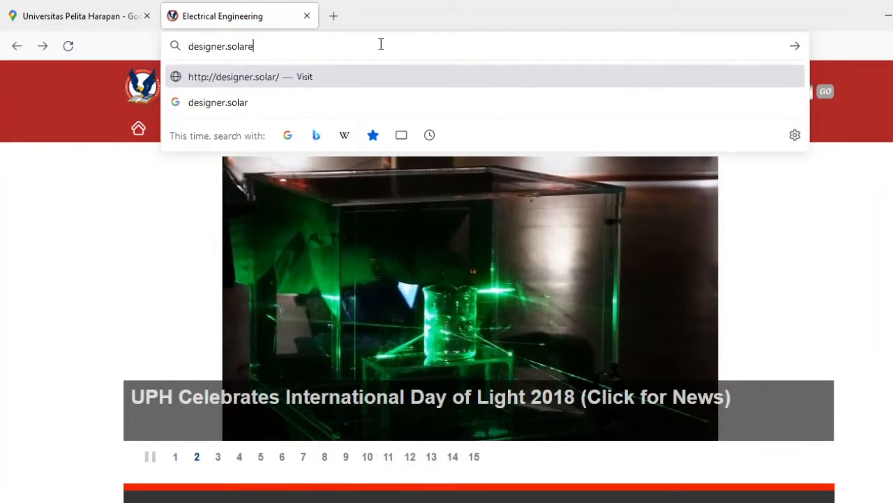
text(dghe)
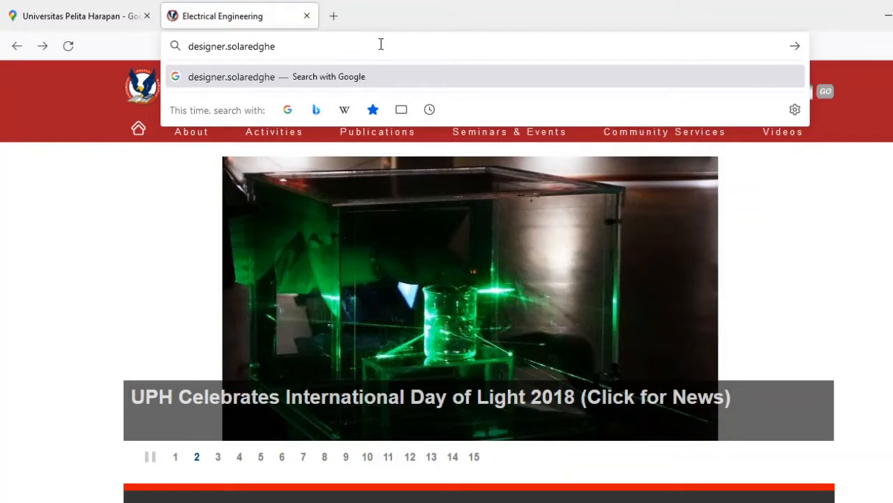
key(BackSpace)
key(BackSpace)
text(e)
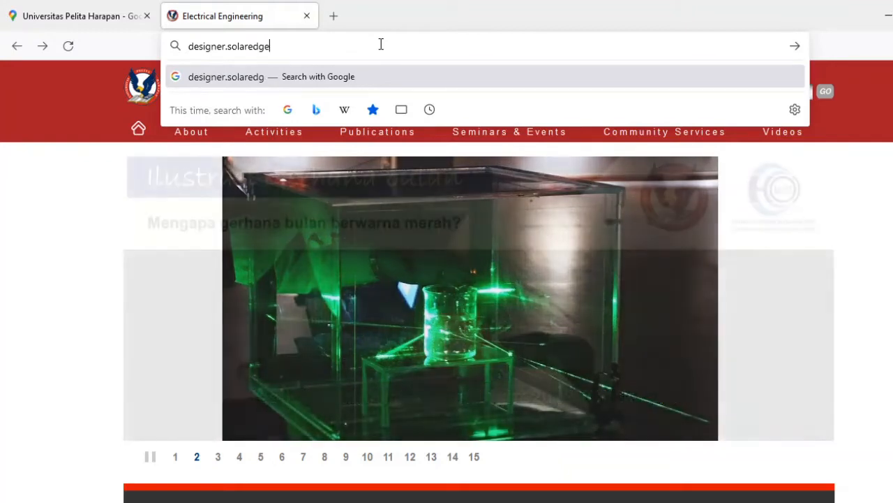
text(.c)
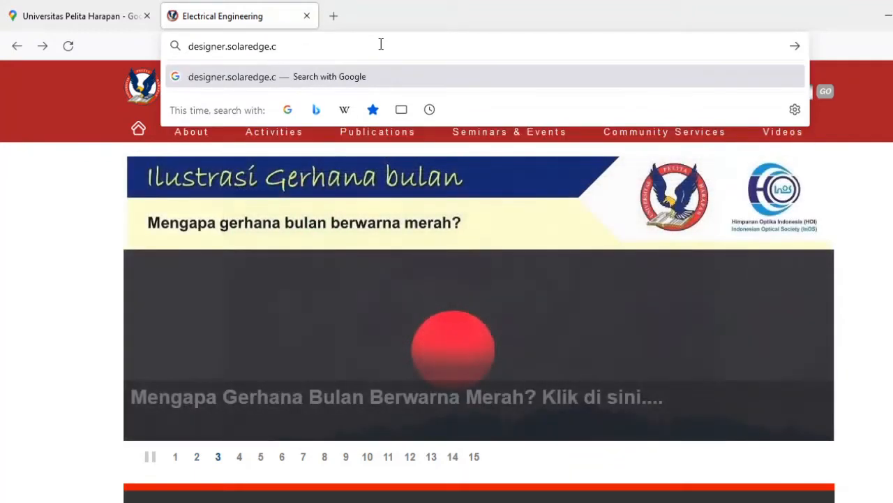
text(om)
key(Return)
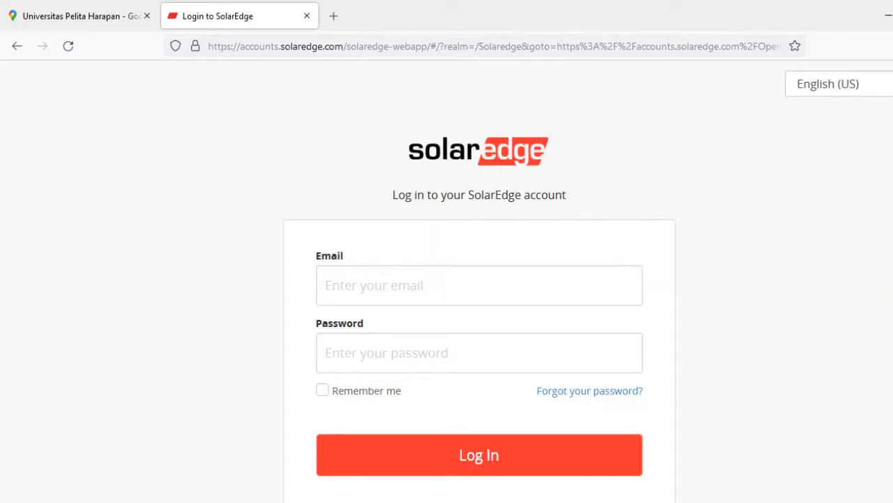
scroll(479, 279, down, 2)
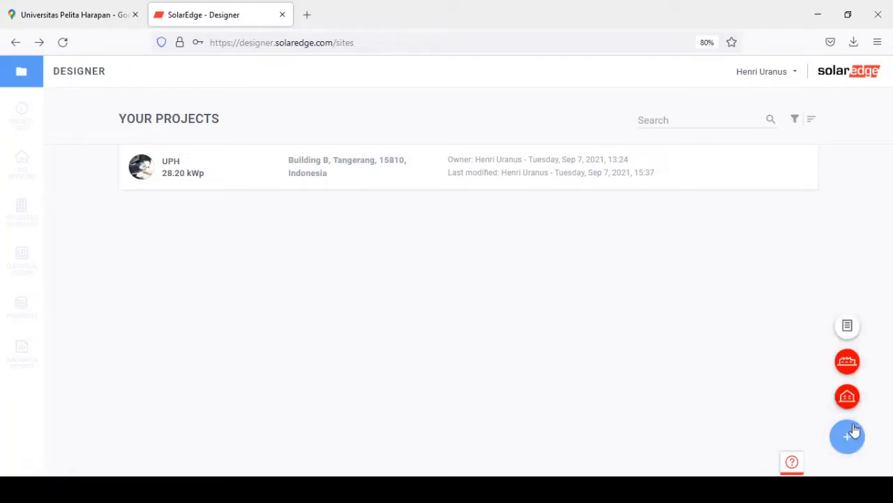
- Start a new residential project and name it "Solar Rooftop Gedung B"
mouse_move(848, 436)
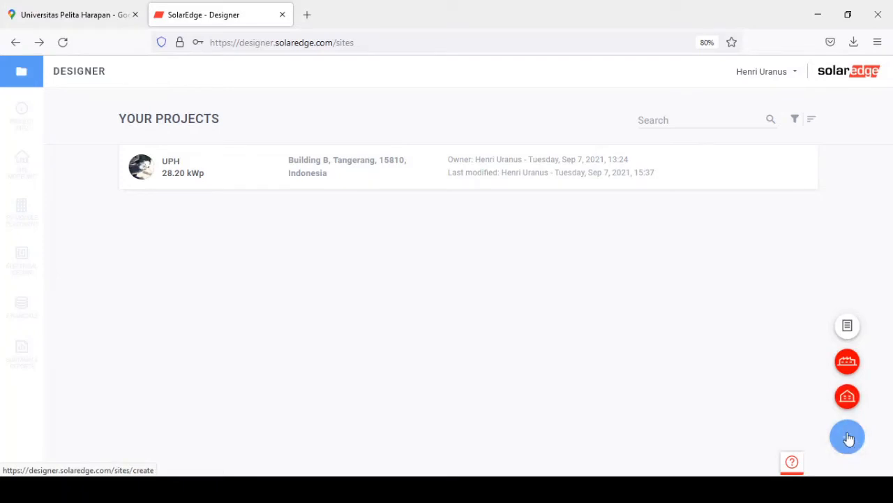
click(847, 397)
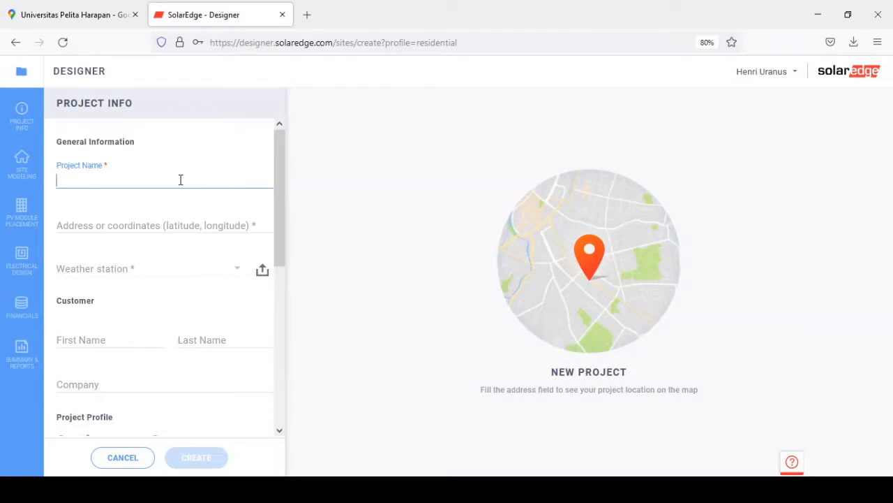
text(Solar Rooftop Gedung B)
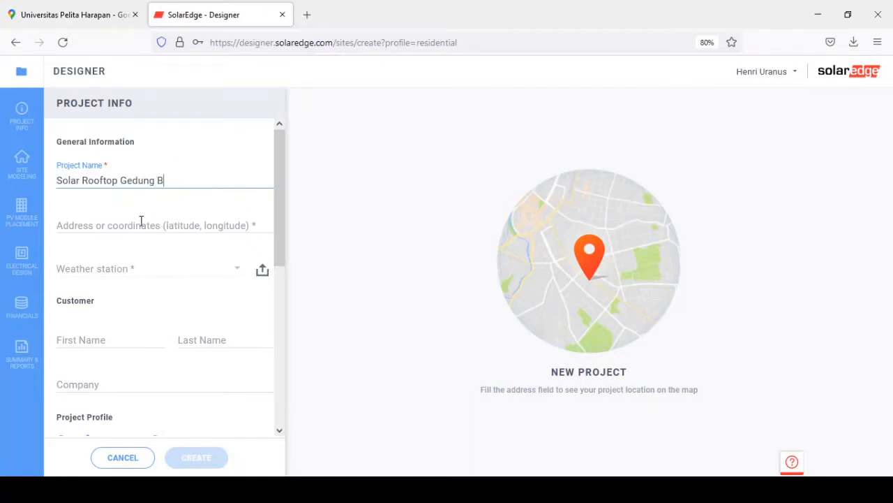
- Set the project location to the coordinates -6.229038891020785, 106.61062514382634 and load its satellite map
click(141, 221)
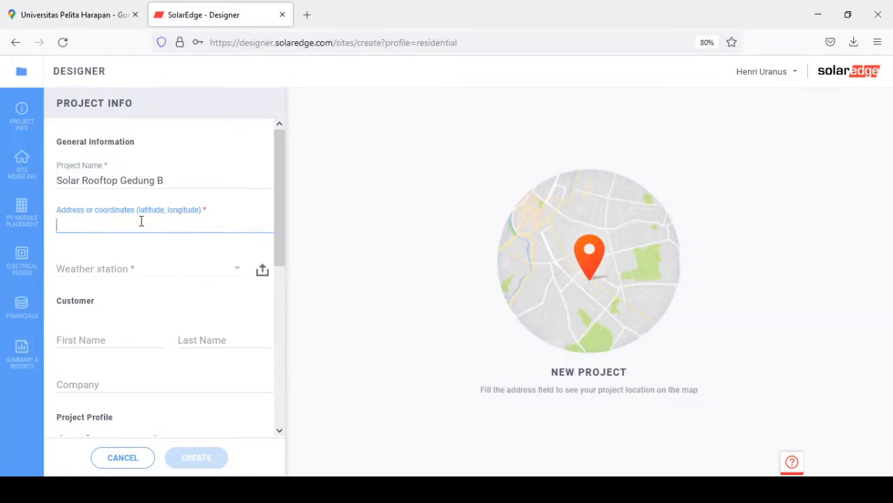
text(-6.229038891020785, 106.61062514382634)
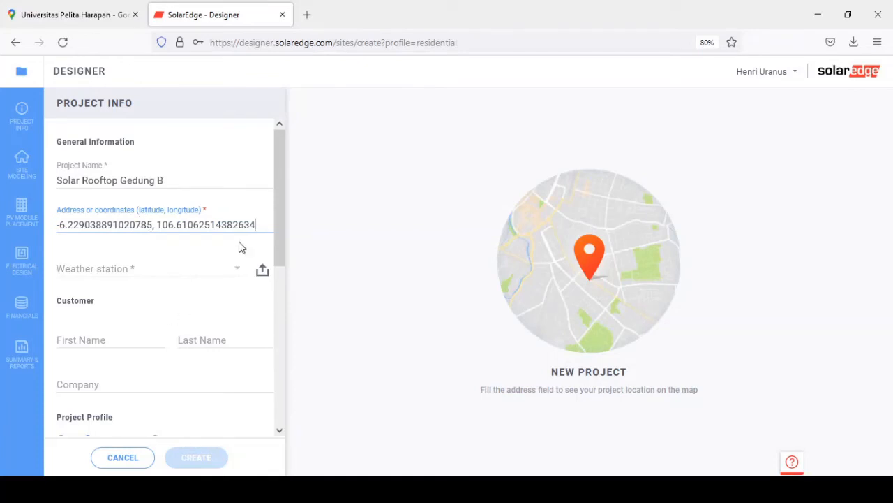
key(Return)
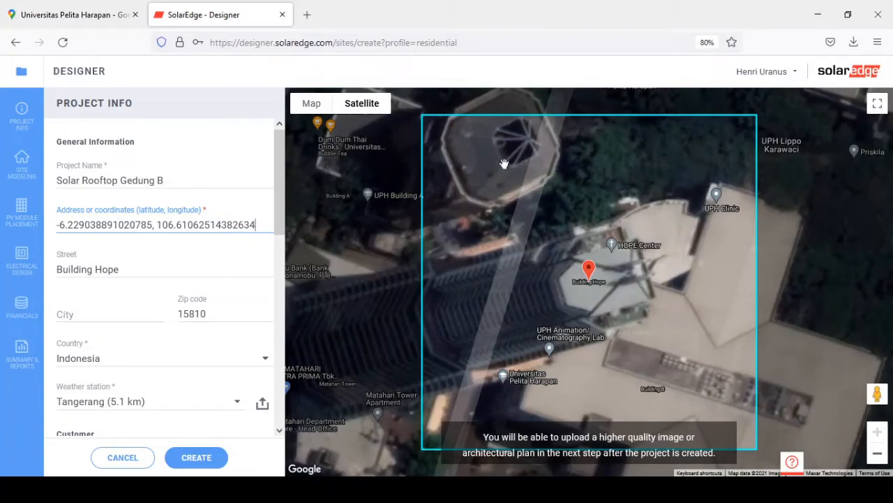
drag(425, 268, 381, 268)
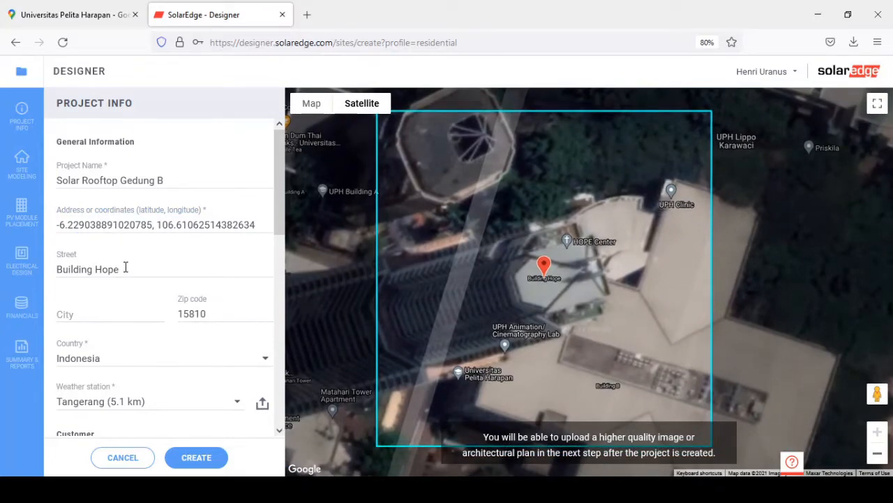
- Replace the street with the campus building's address and set the city to Tangerang
drag(125, 268, 2, 267)
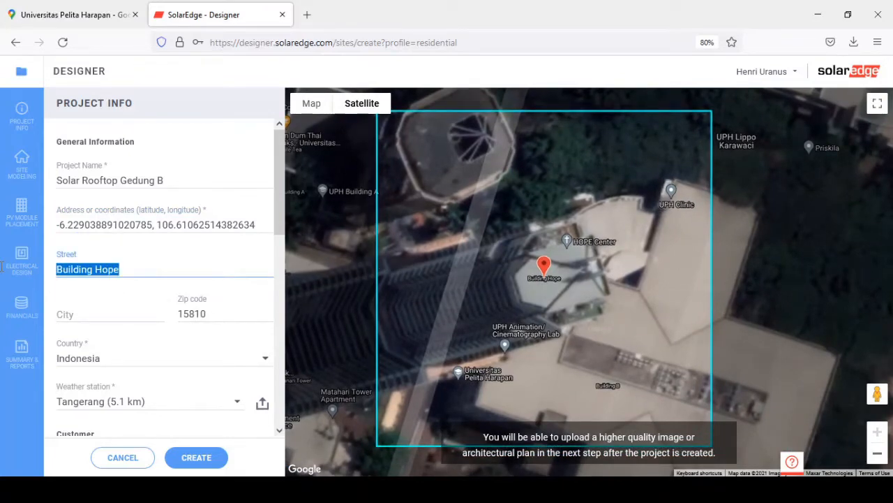
text(Ged)
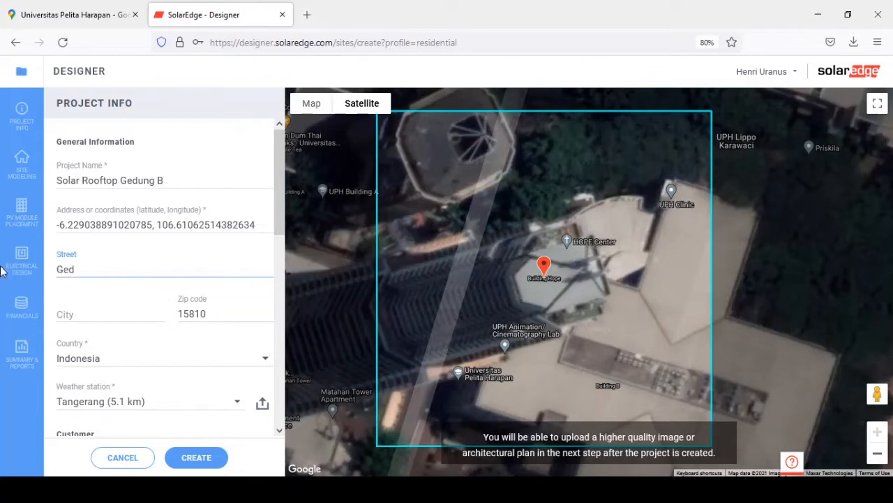
text(ung B Kampus UPH )
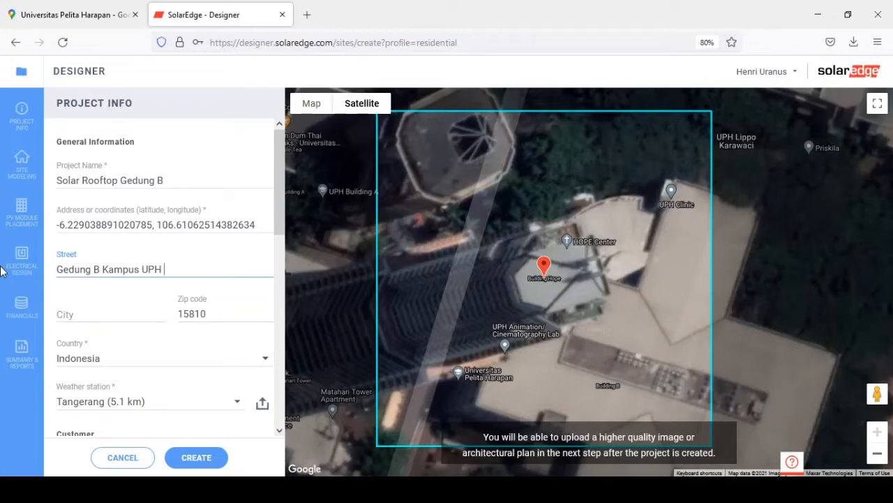
text(Karawaci)
click(80, 316)
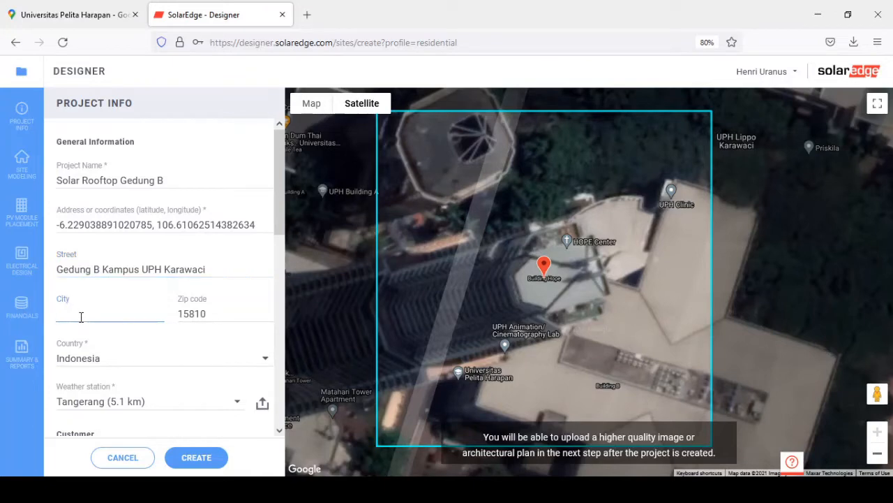
text(Tangerang)
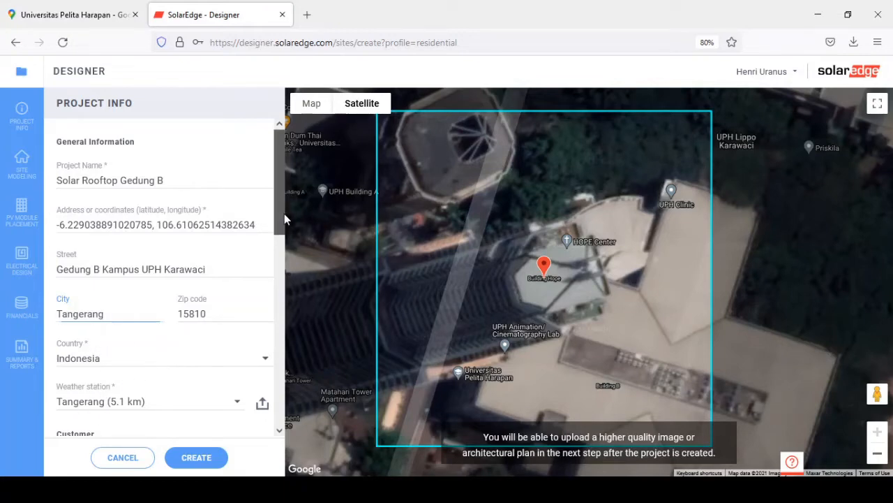
- Fill in the customer's first and last name and enter Universitas Pelita Harapan as the company
drag(284, 213, 280, 294)
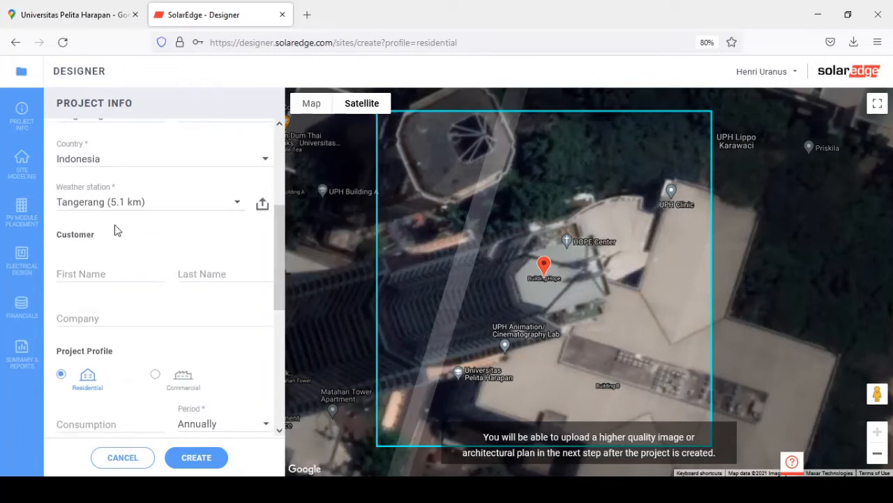
click(81, 272)
text(Te)
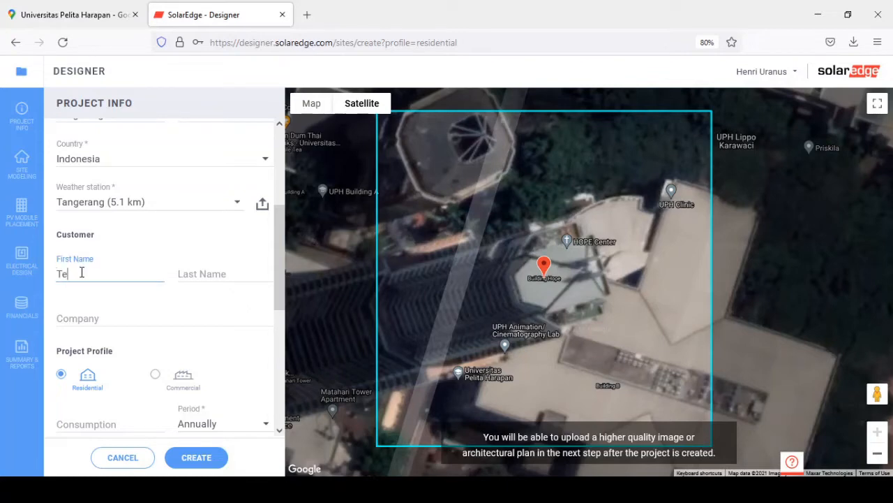
text(knik)
click(231, 276)
text(El)
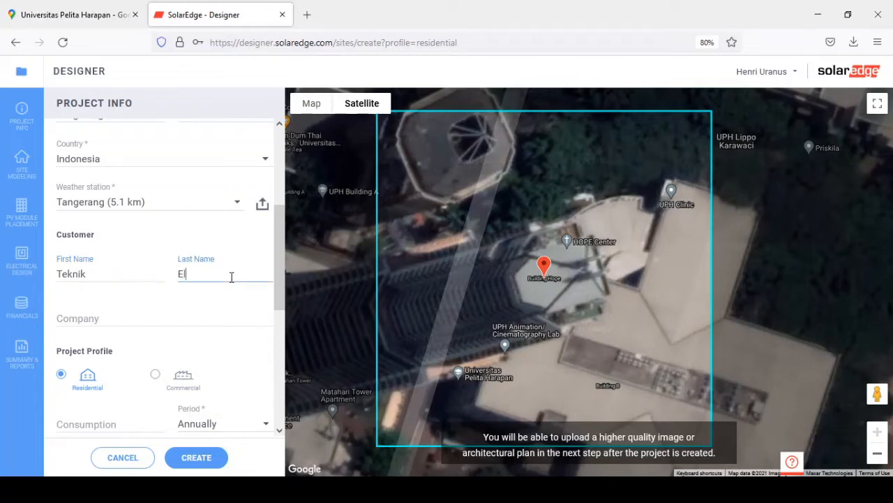
text(ektro)
click(115, 320)
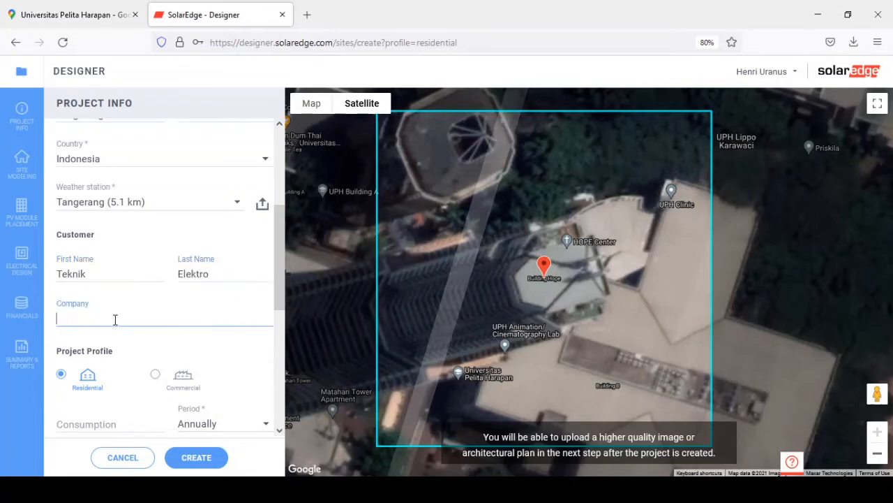
text(Universitas Pel)
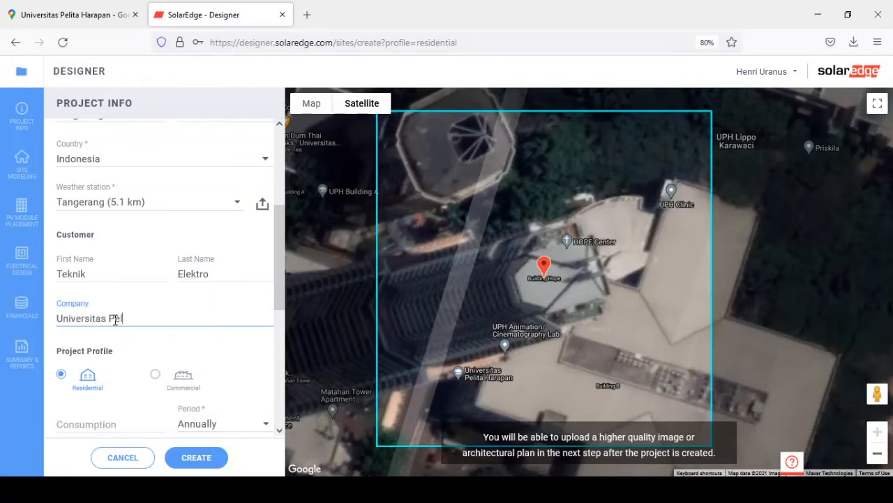
text(ita Harapan)
- Set the project's consumption period to Monthly and the consumption to 100 kWh
drag(276, 244, 276, 303)
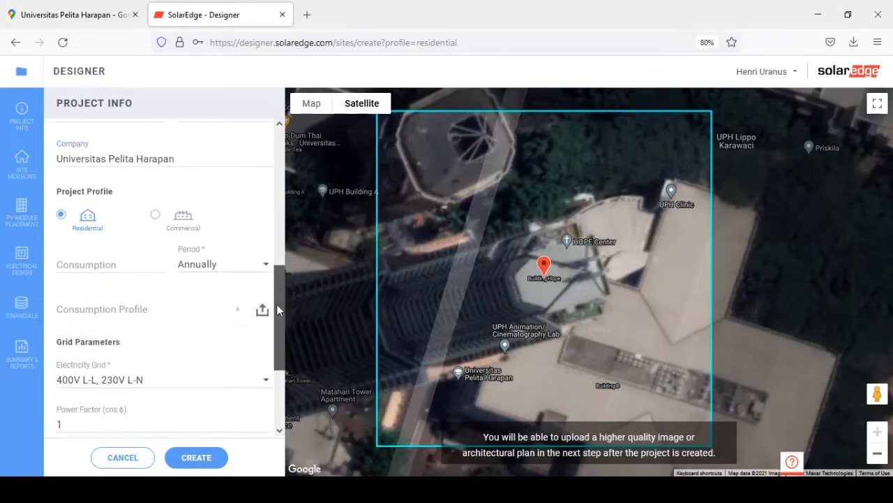
click(265, 269)
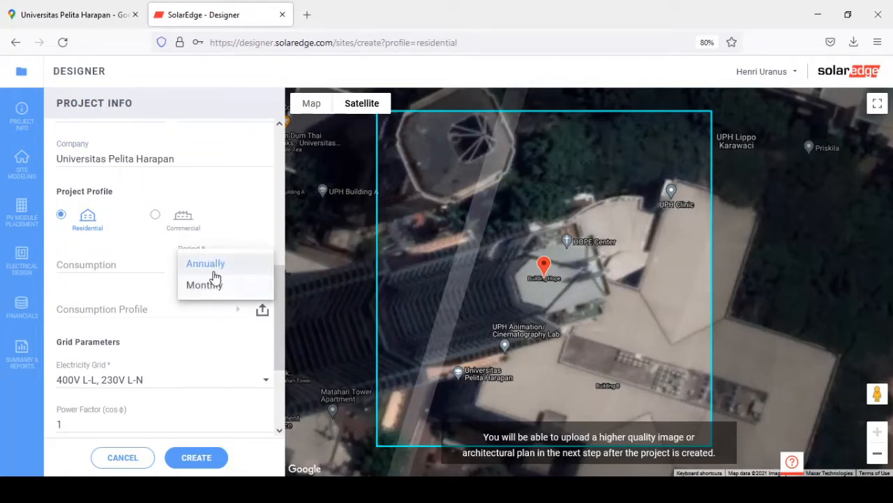
click(205, 284)
click(92, 266)
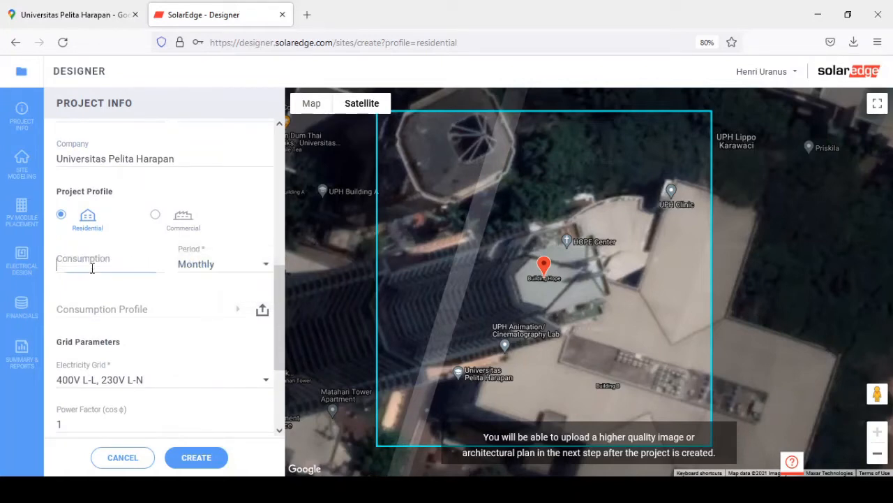
text(10kWh)
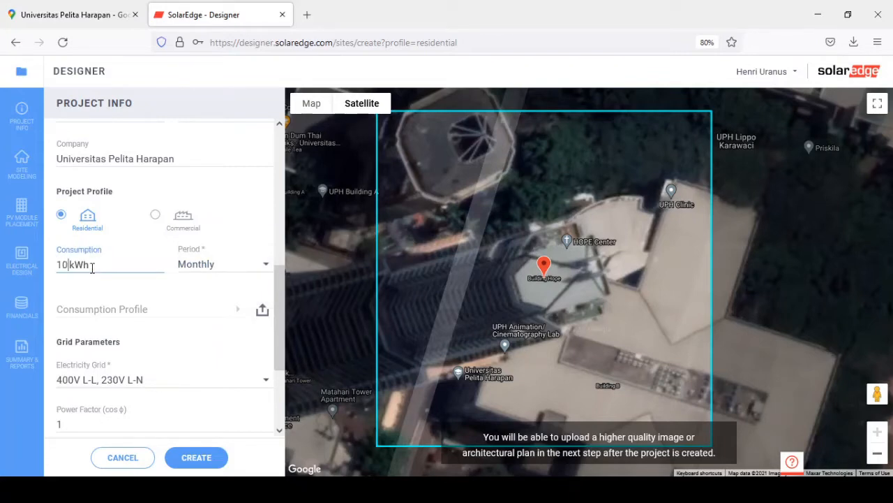
text(0)
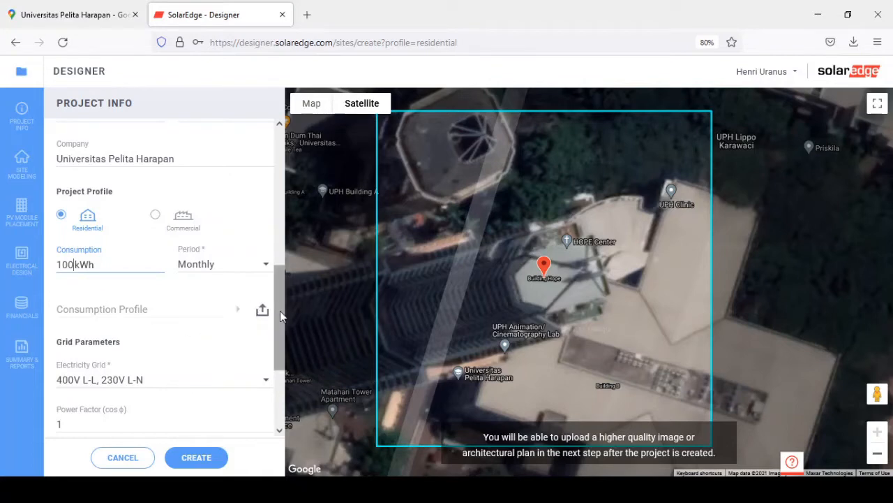
drag(278, 315, 273, 353)
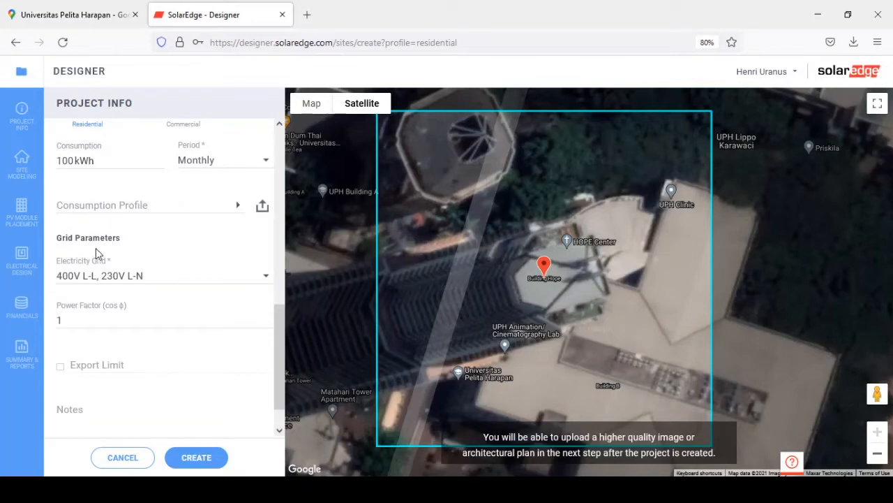
- Set the electricity grid to 380V L-L, 220V L-N and the power factor to 0.9, and create the project
click(266, 277)
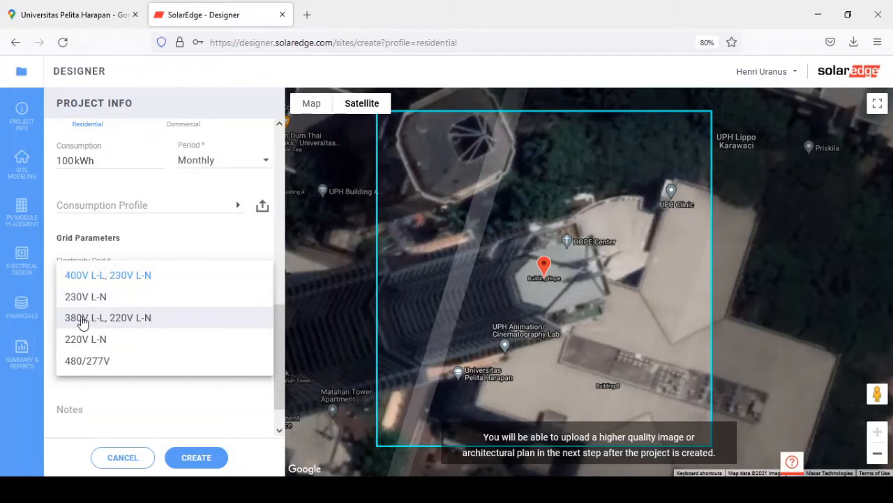
click(82, 320)
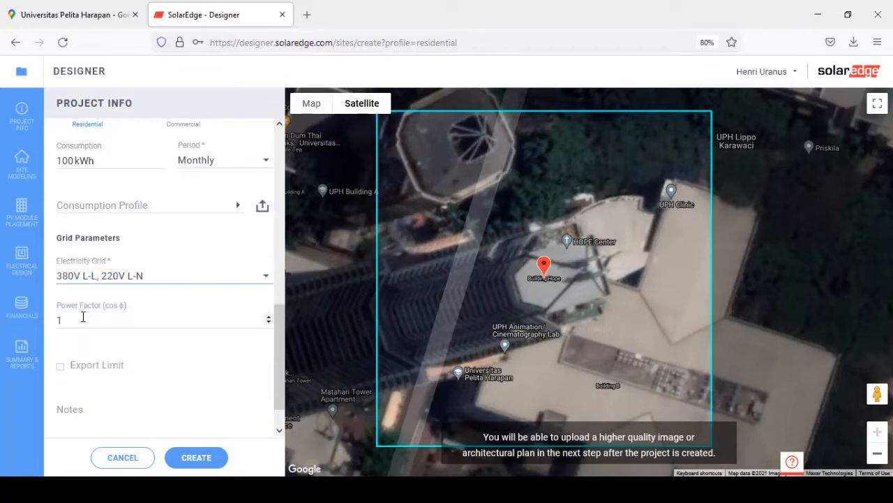
double_click(80, 320)
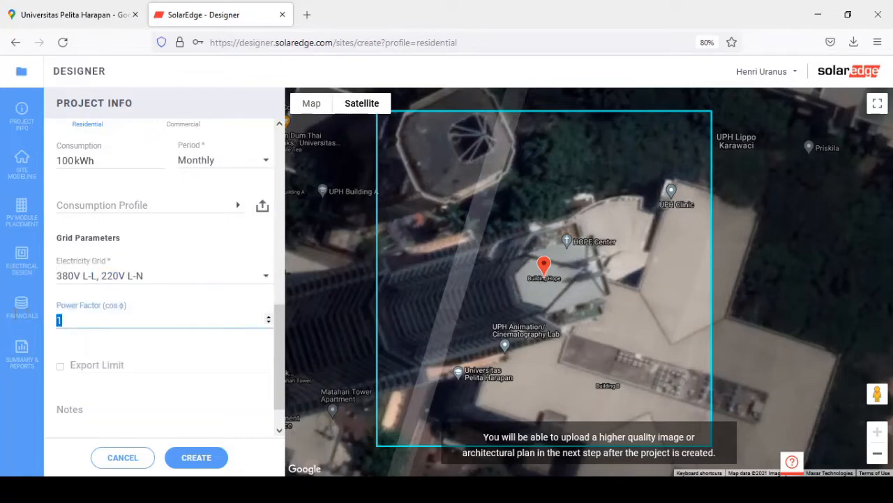
text(0.9)
click(205, 458)
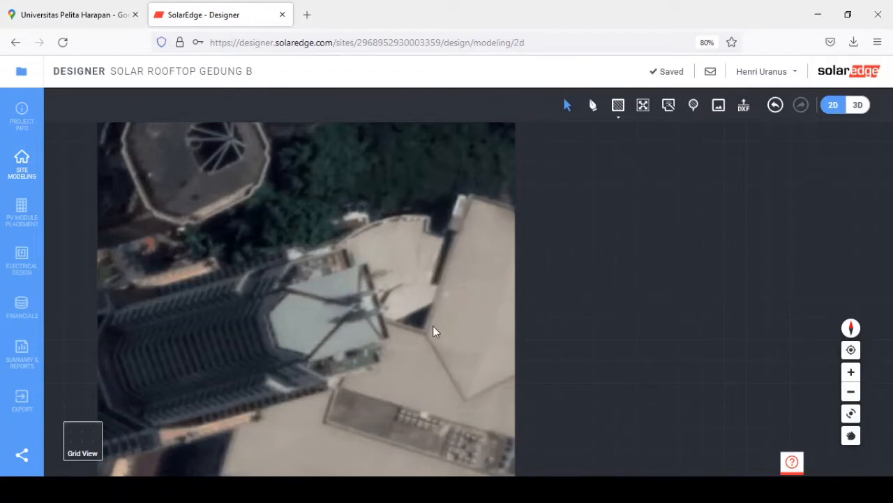
- Trace a closed four-sided roof outline, about 31 m by 16 m, over the beige roof at the satellite image's eastern edge
click(595, 108)
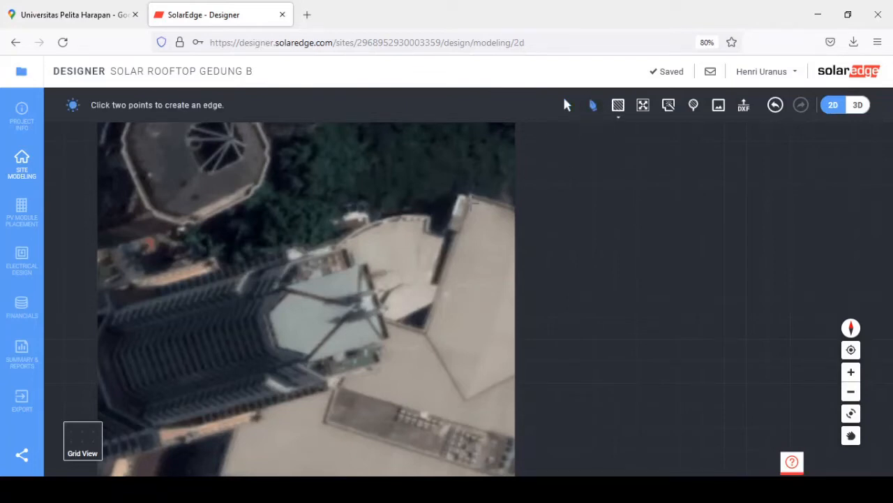
click(462, 201)
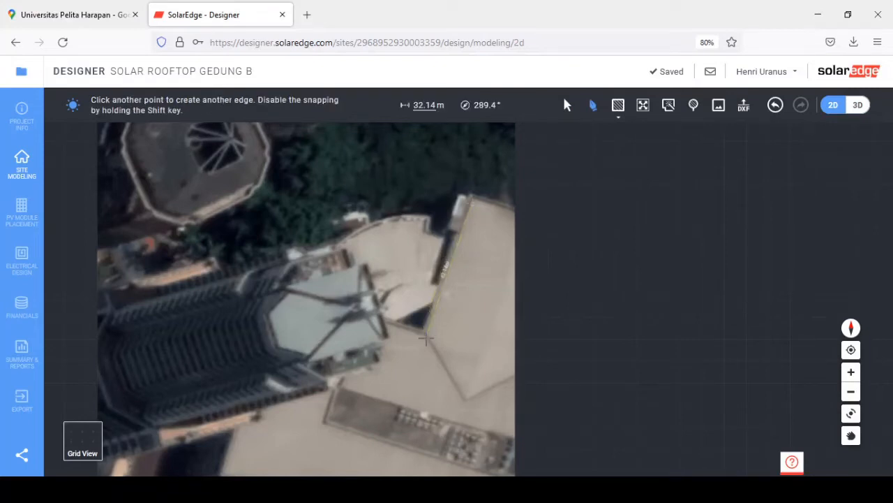
click(448, 372)
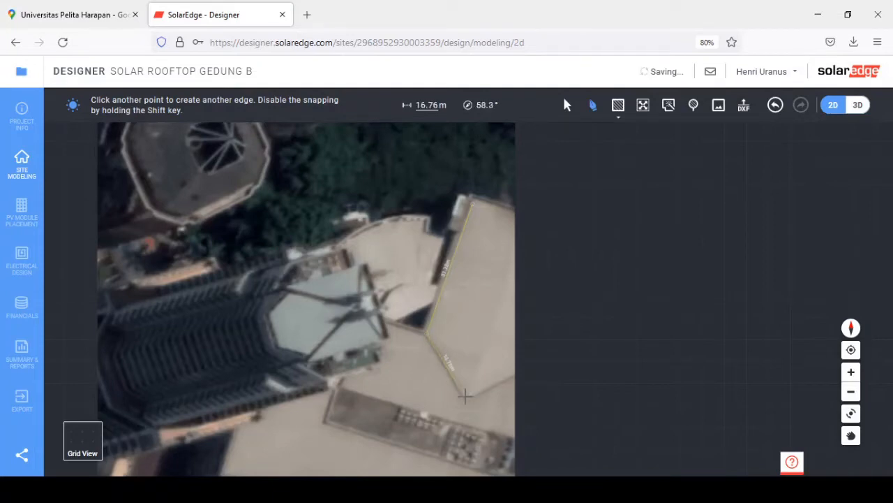
click(465, 395)
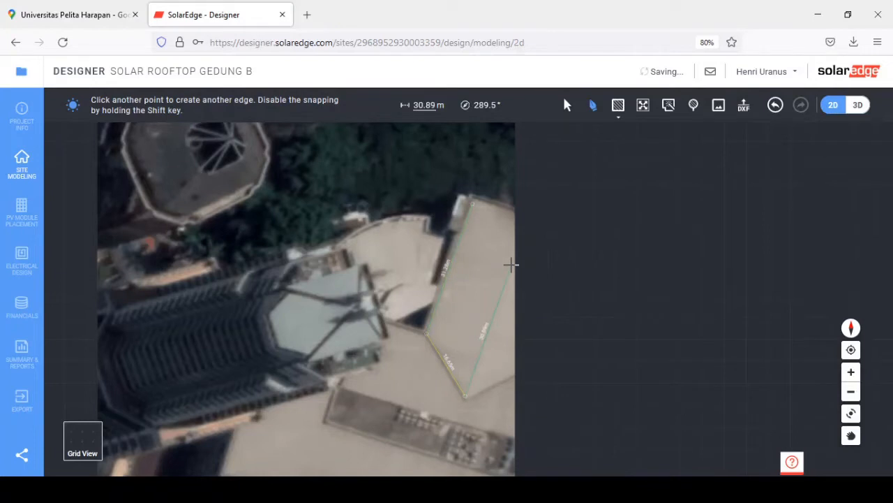
click(511, 264)
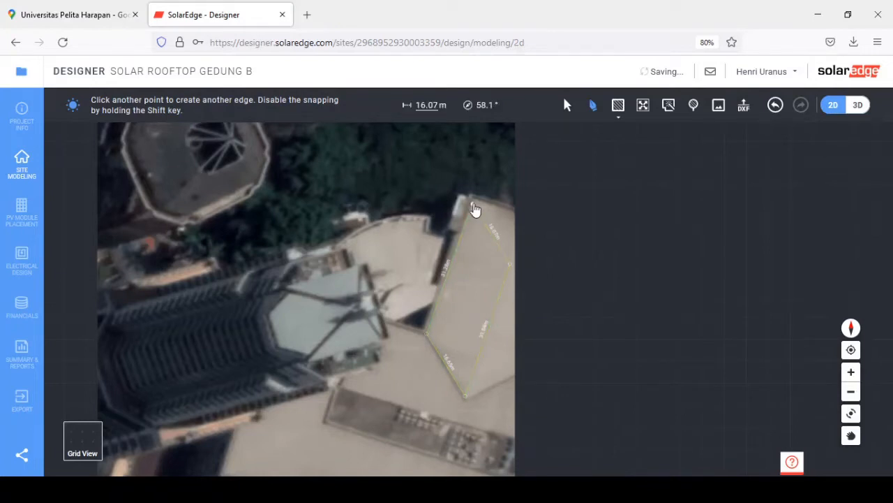
click(473, 208)
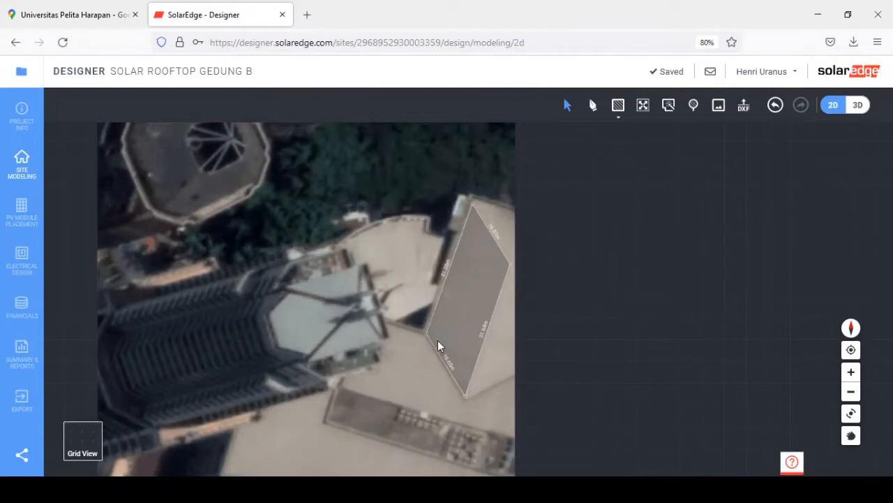
- In 3D, raise the eastern long edge of the roof facet to give it an 18° tilt
click(858, 105)
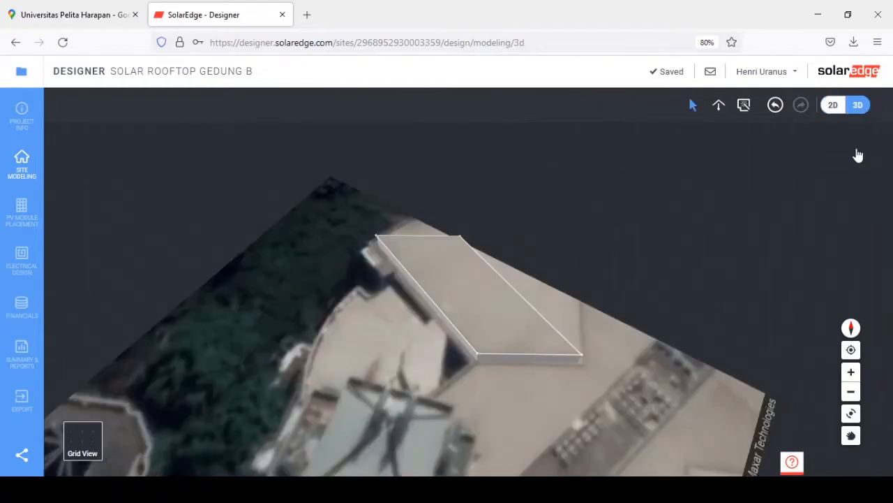
click(485, 311)
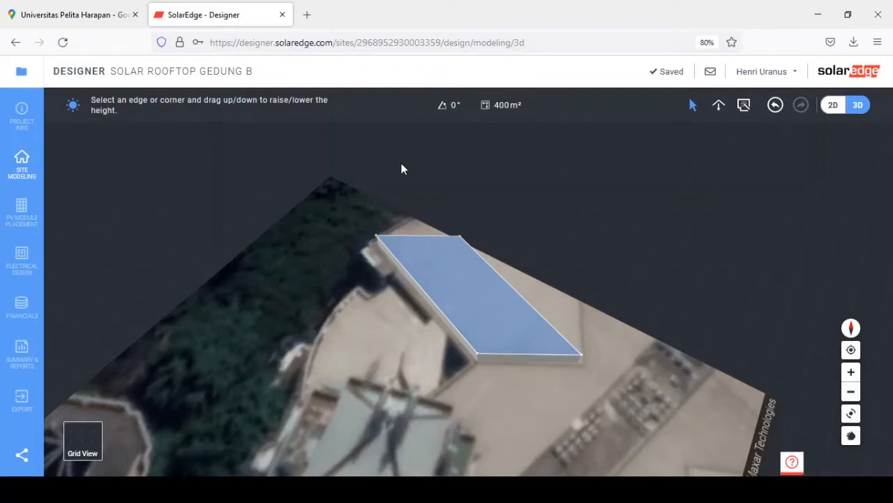
click(513, 294)
drag(512, 280, 513, 284)
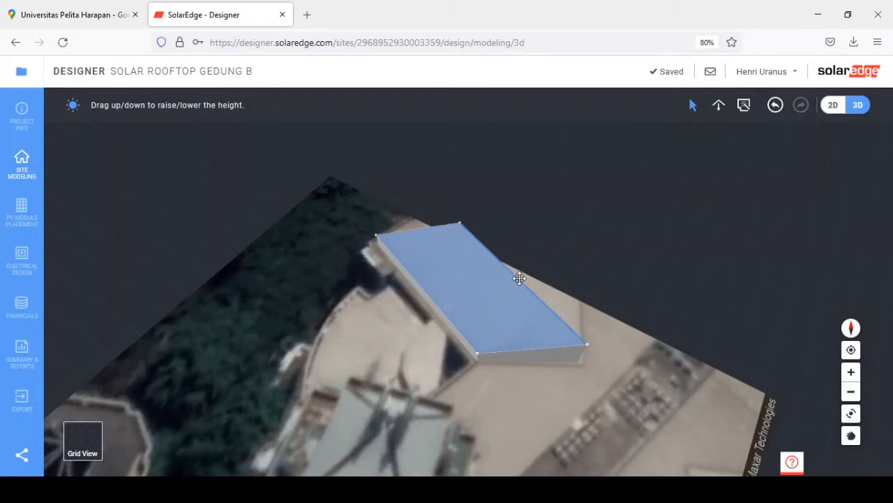
click(471, 291)
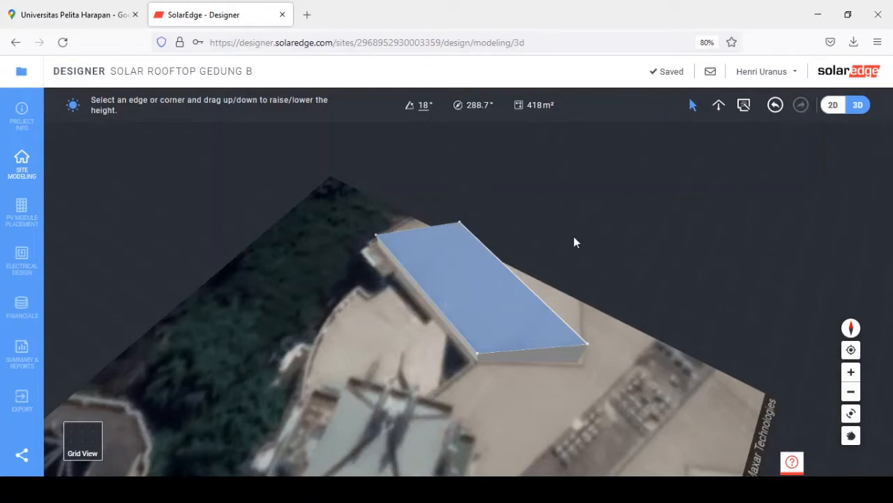
- Compare the sloped roof in the 2D plan and the 3D view, checking its raised eastern edge
click(834, 105)
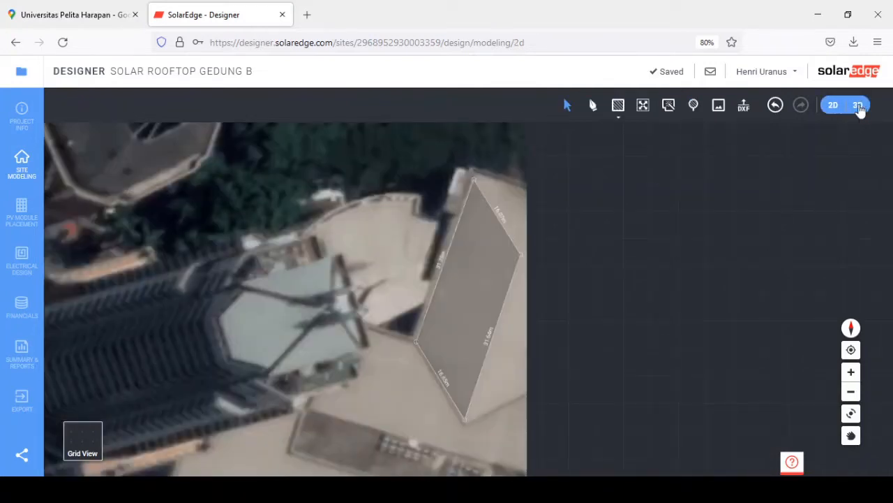
click(858, 105)
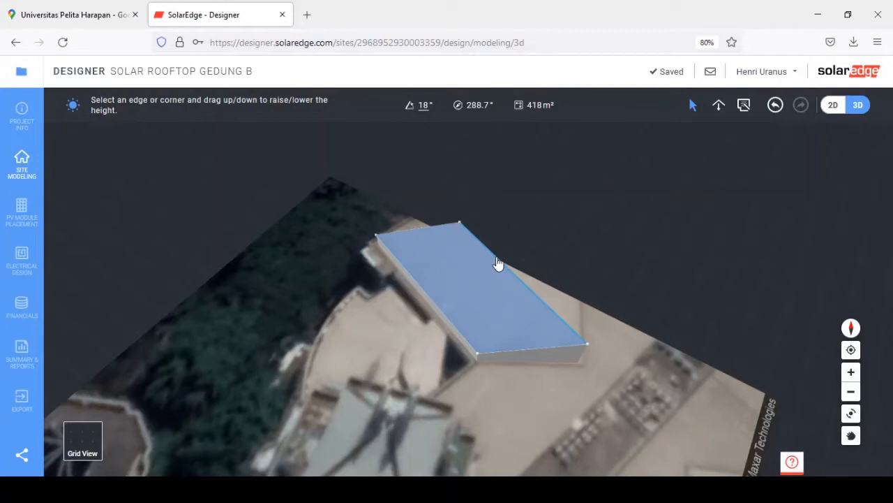
drag(497, 264, 502, 266)
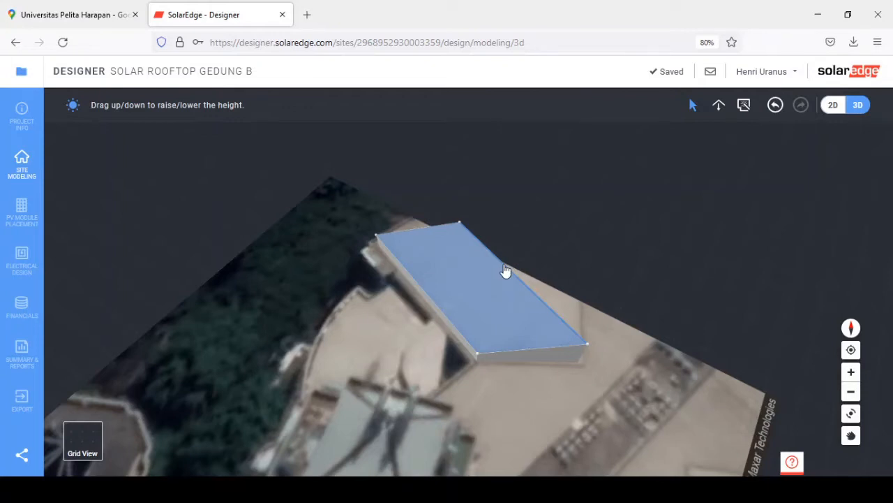
drag(506, 271, 517, 282)
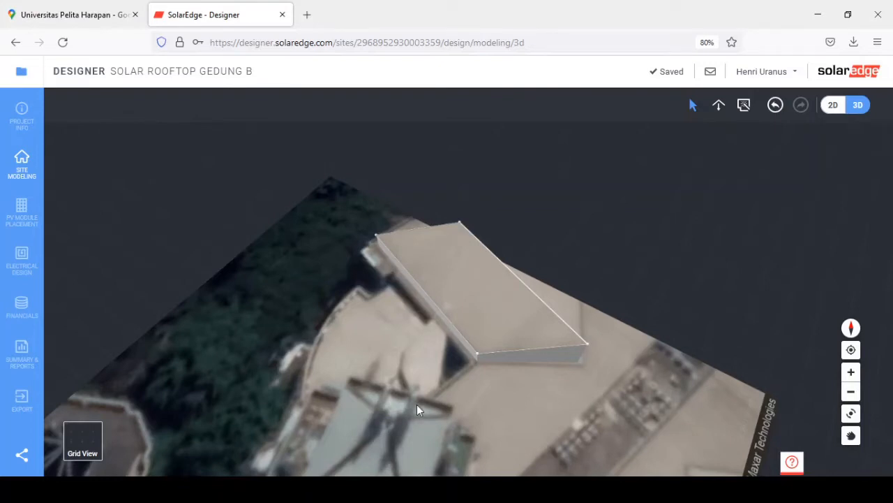
- Start PV module placement on the roof facet, keeping GH Solar as the module manufacturer
click(22, 215)
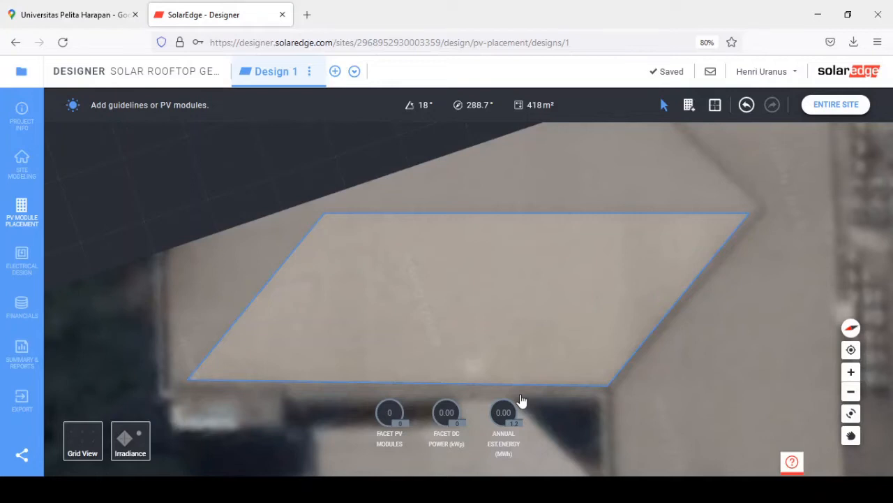
right_drag(678, 167, 678, 155)
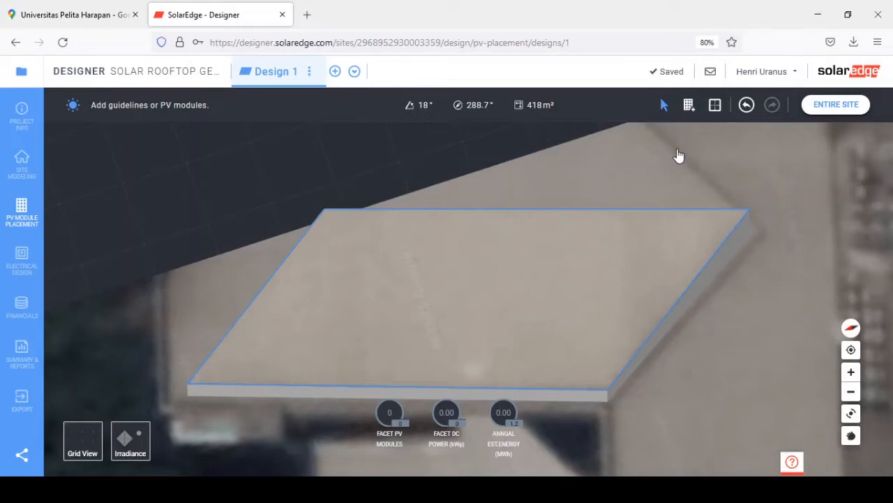
click(689, 104)
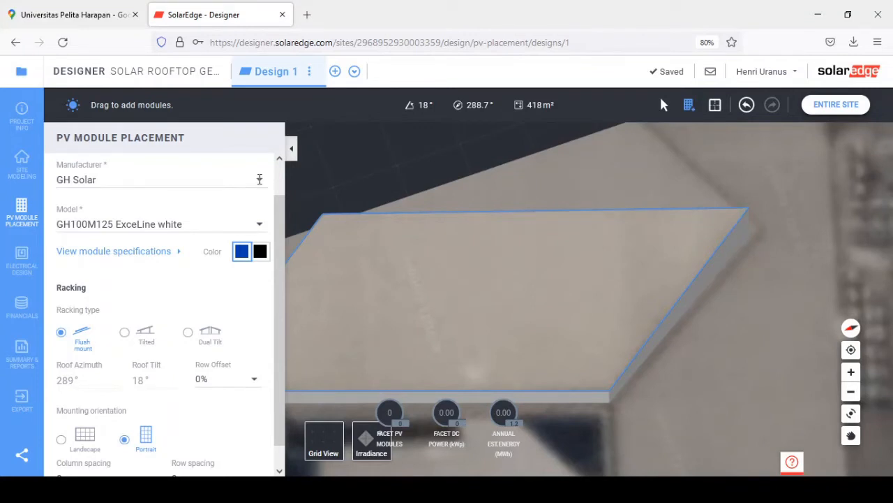
click(136, 183)
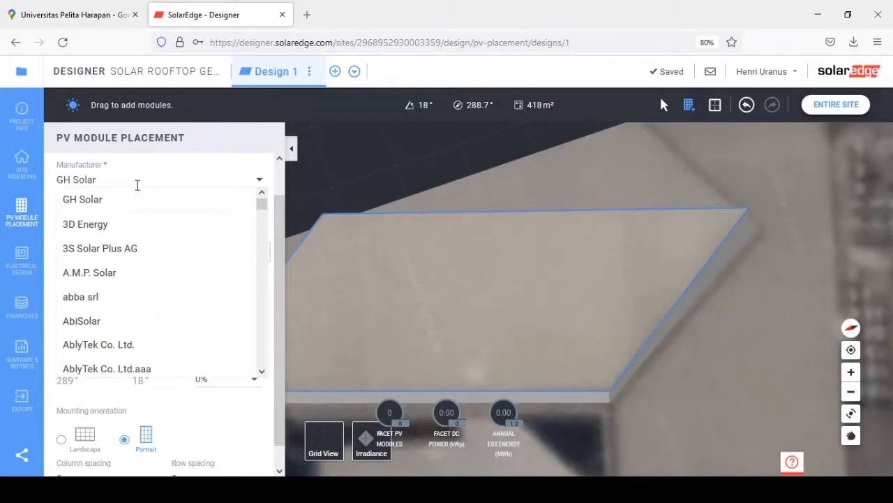
click(137, 184)
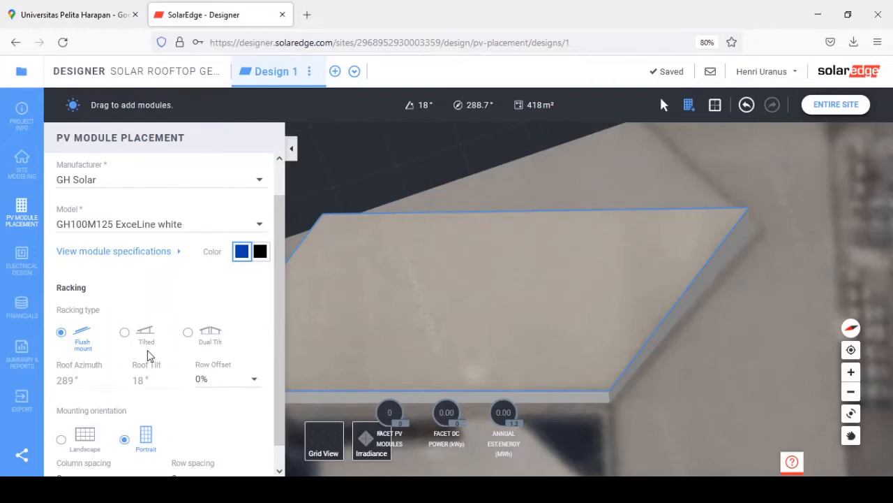
- Set the modules to landscape mounting orientation with 30 cm column spacing and 30 cm row spacing
scroll(147, 356, down, 1)
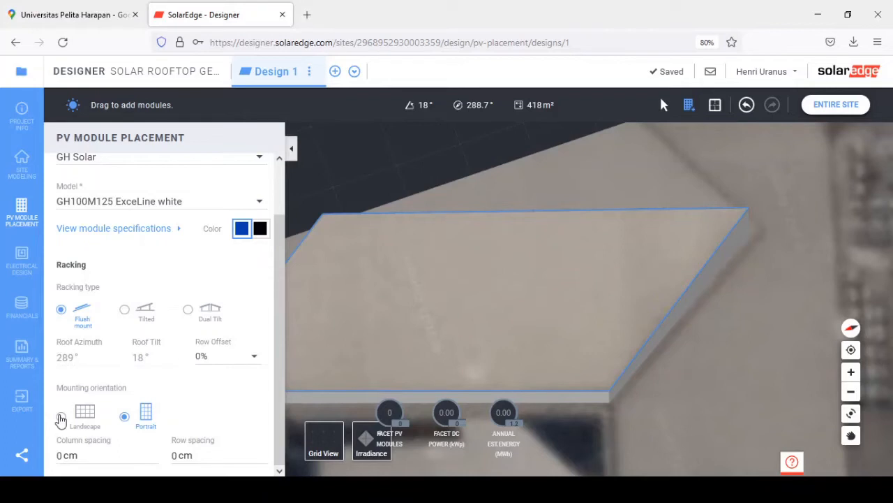
click(61, 417)
click(49, 455)
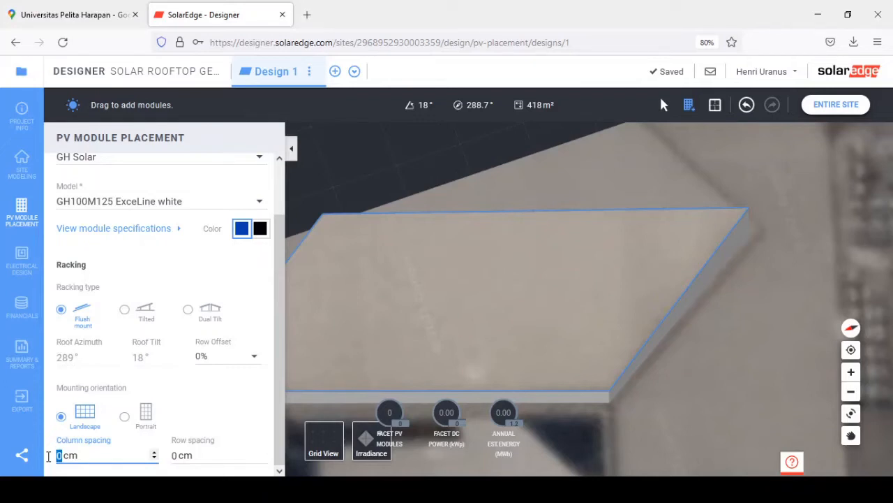
text(30)
click(170, 455)
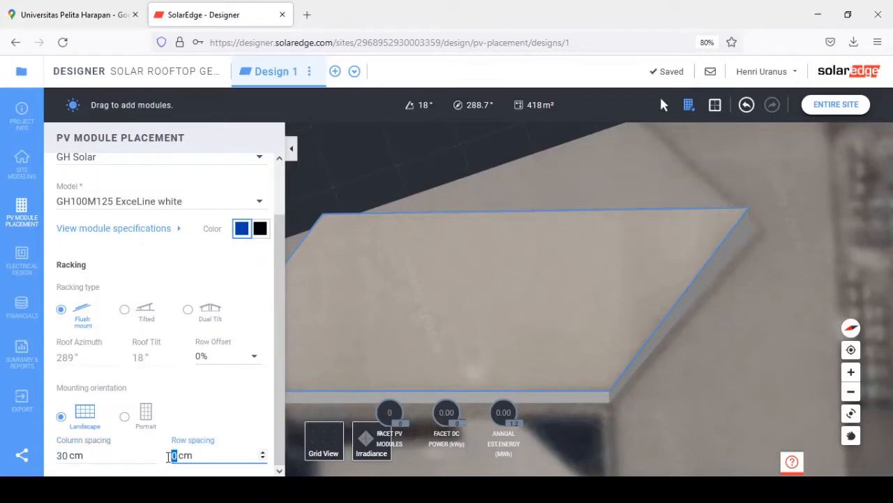
text(30)
- Place an array of 60 modules, four columns by 15 rows, across the middle of the roof facet
scroll(279, 210, up, 2)
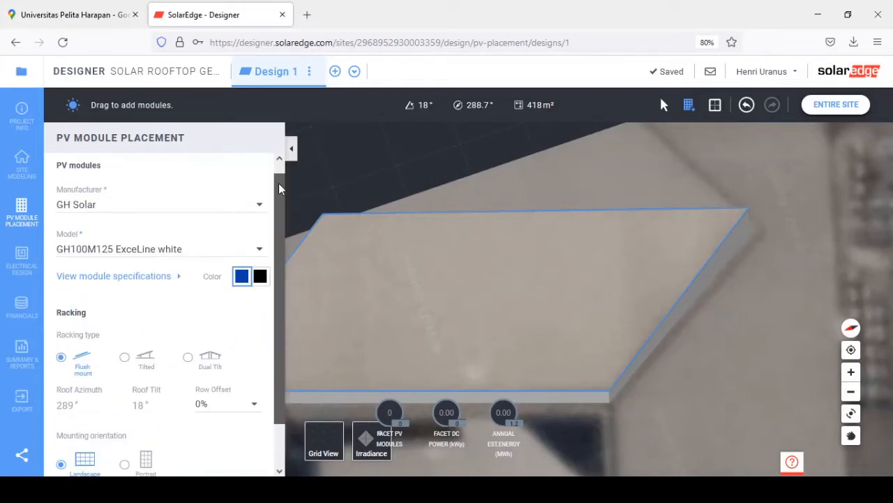
scroll(279, 188, up, 1)
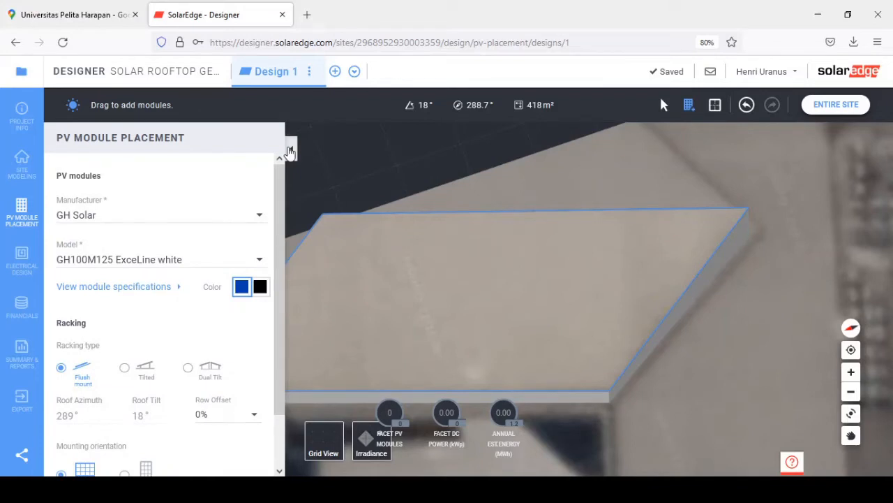
click(290, 152)
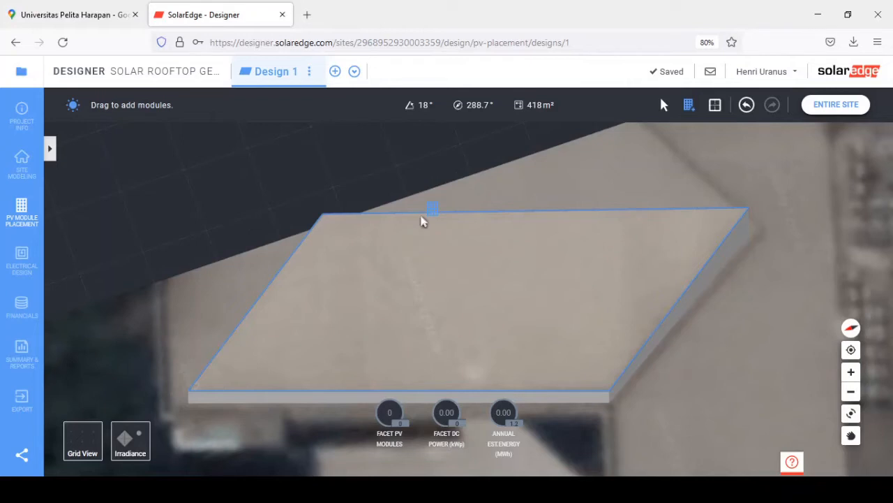
drag(422, 221, 499, 384)
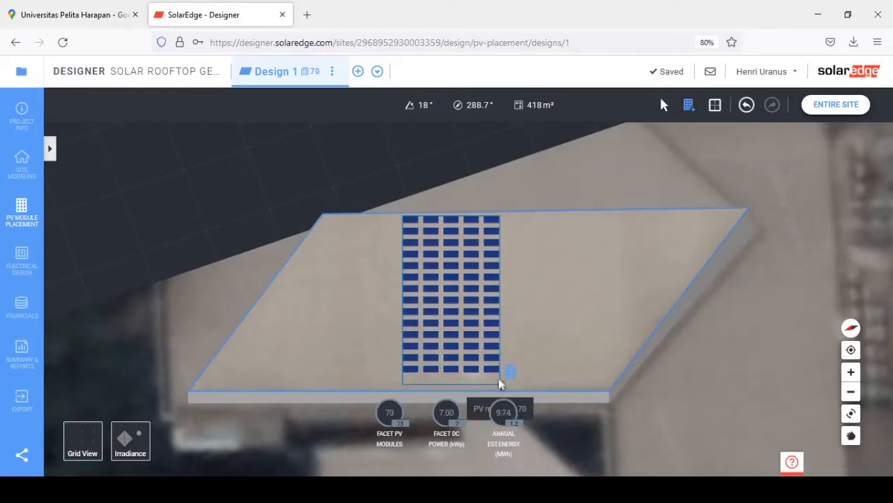
drag(498, 379, 499, 389)
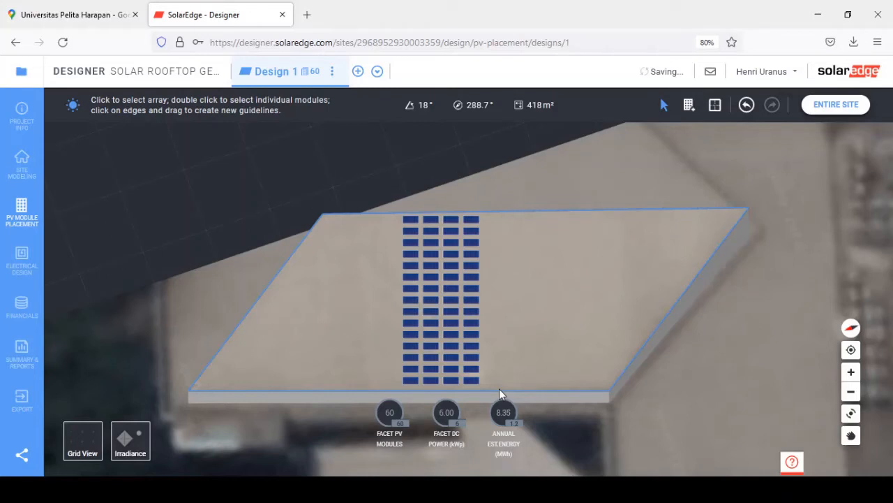
- Add a second array of 102 modules in seven columns between the first array and the facet's slanted southern edge
drag(504, 217, 584, 386)
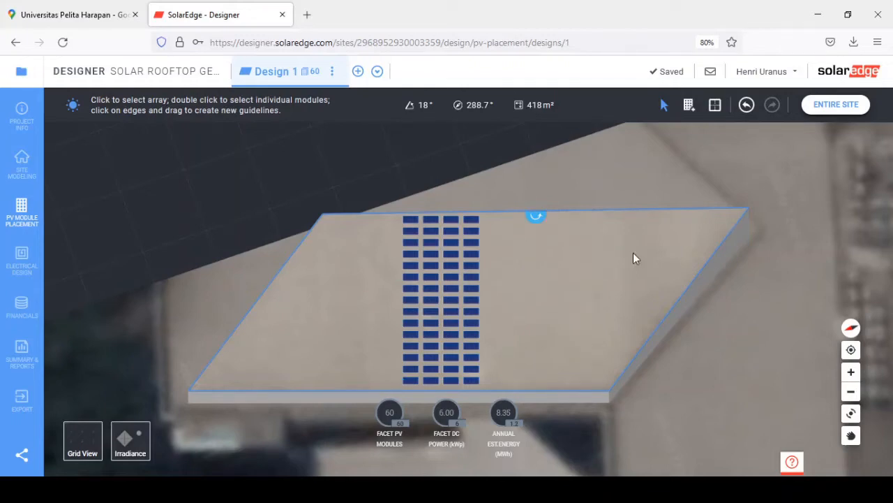
click(689, 108)
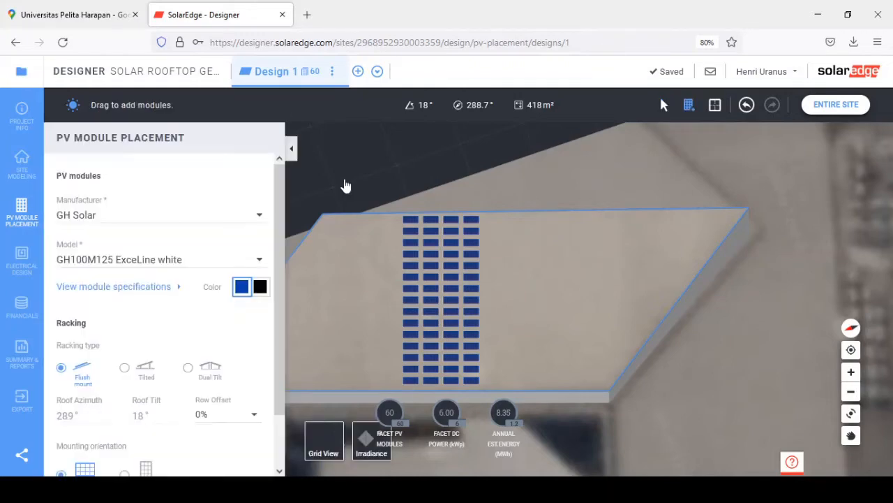
click(293, 149)
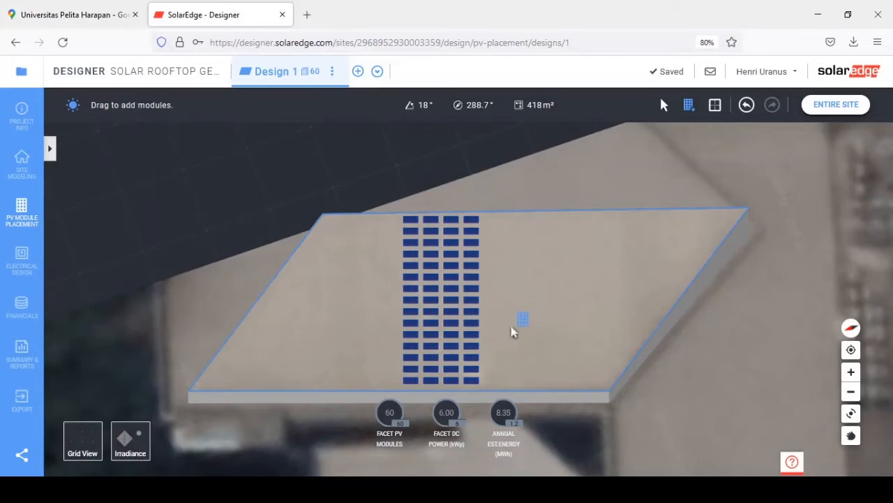
drag(513, 332, 645, 395)
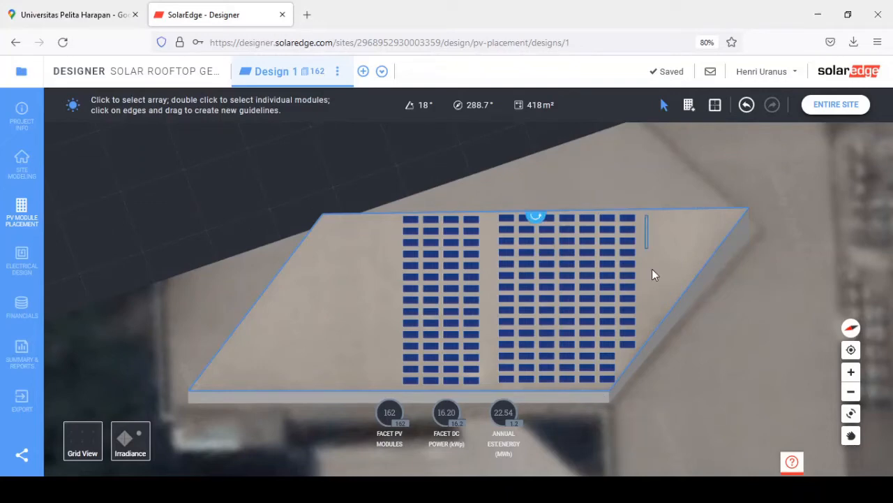
- Add an 18-module array in the facet's southern corner and a 69-module array of five columns north of the four-column array
click(689, 104)
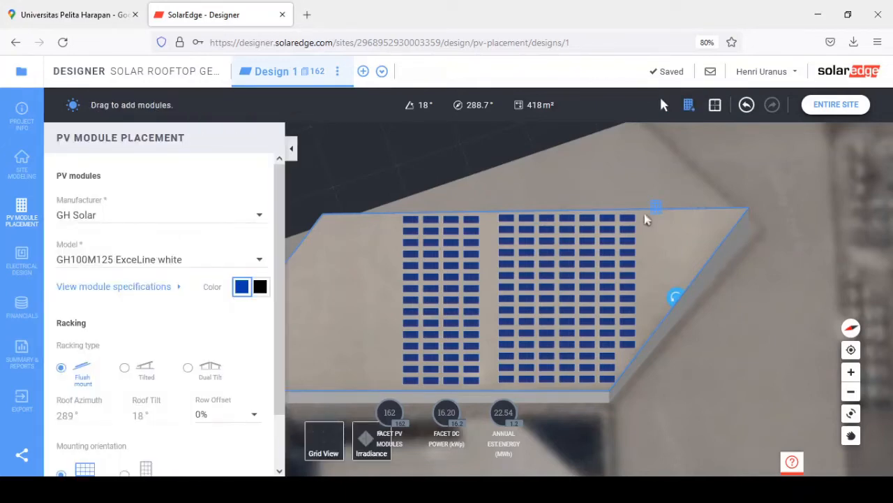
drag(646, 219, 739, 278)
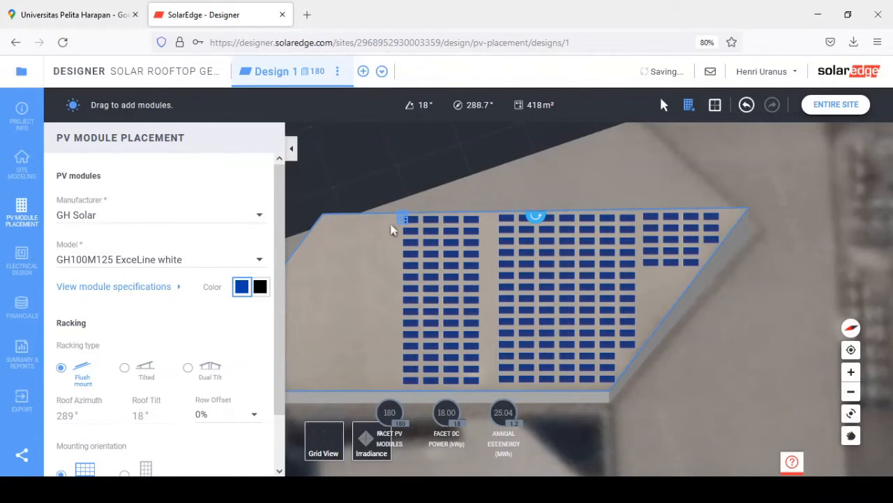
drag(392, 226, 335, 397)
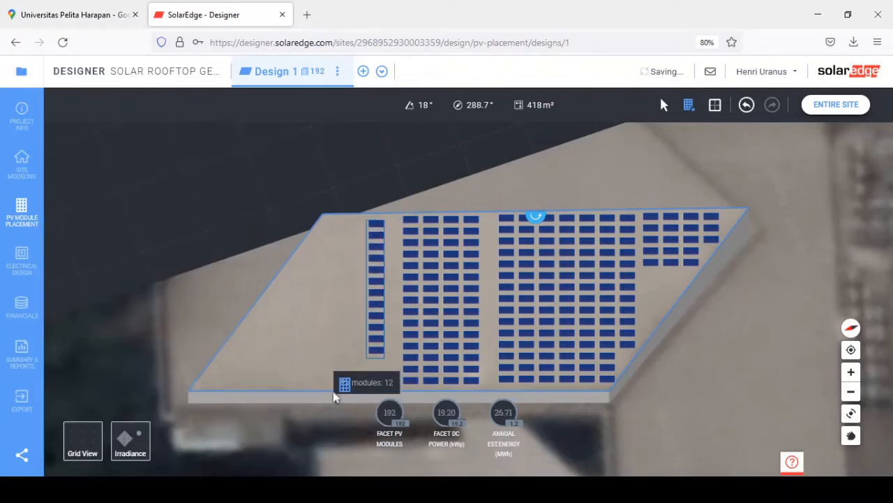
drag(334, 397, 289, 400)
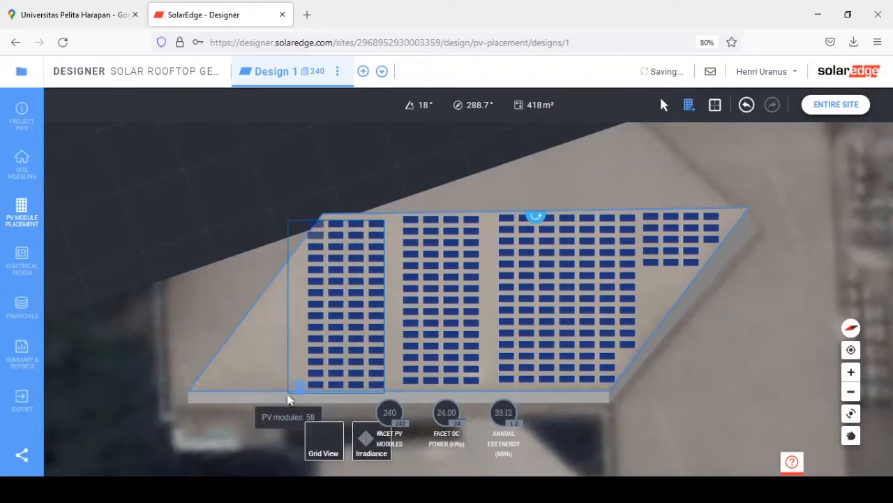
drag(288, 396, 288, 395)
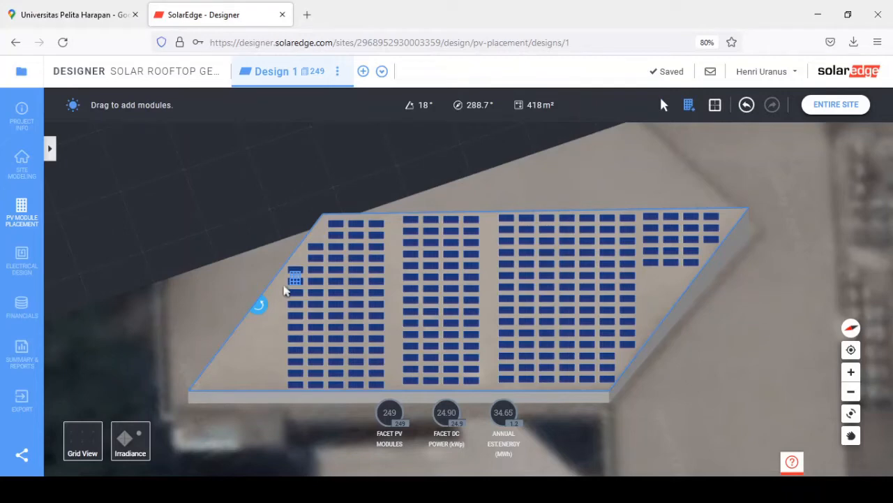
- Try a 13-module array, seven rows by three columns, in the facet's remaining northern corner and delete it again
drag(270, 289, 201, 401)
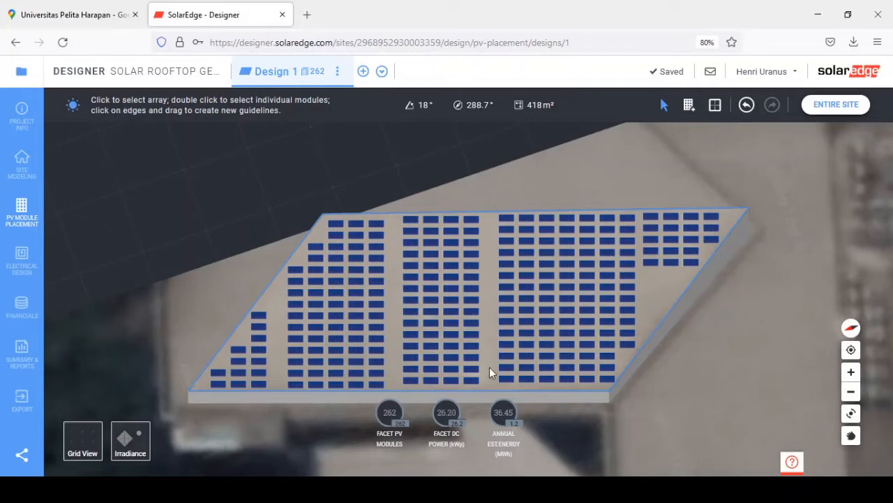
click(717, 104)
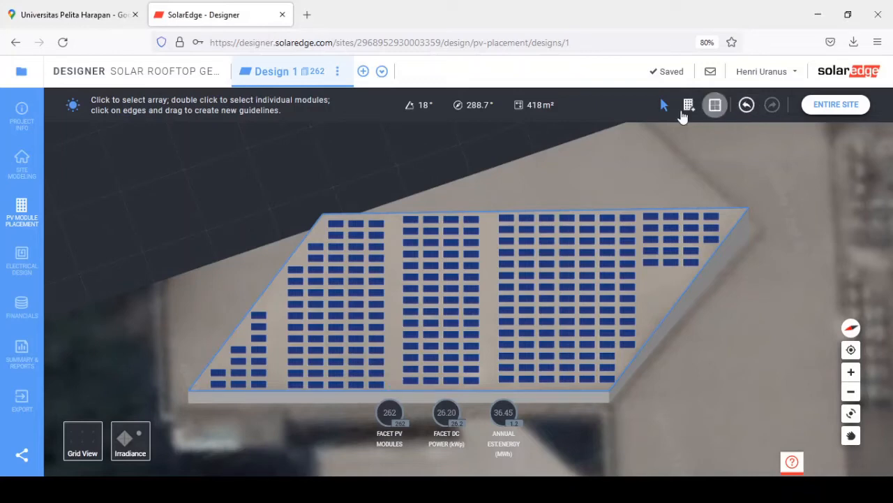
click(257, 324)
click(256, 322)
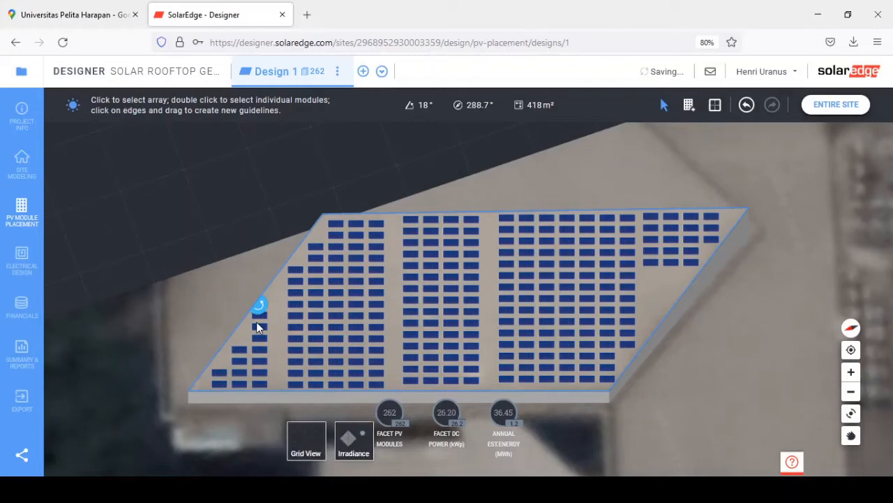
mouse_move(259, 335)
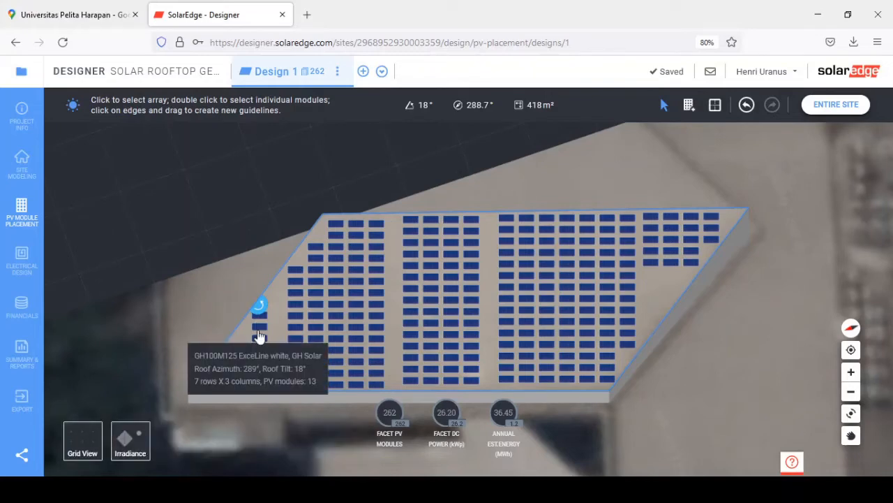
click(259, 336)
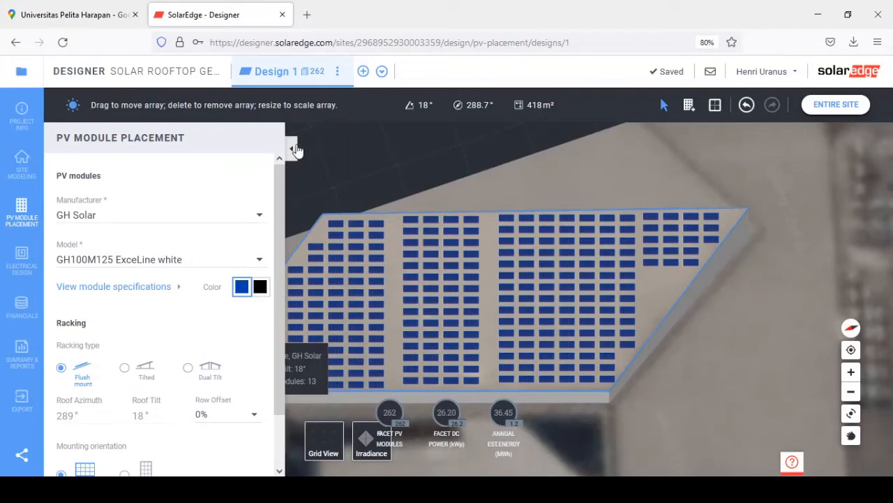
key(Delete)
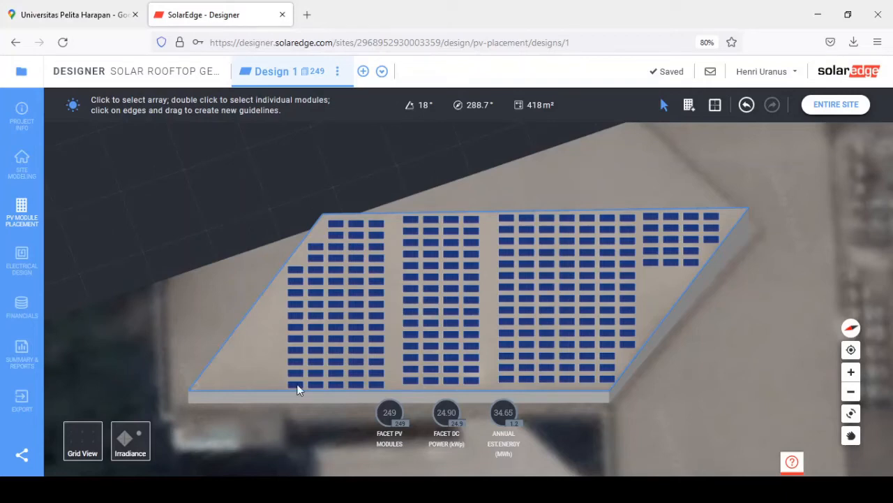
- In the electrical design, set the target system oversizing to 120% and enable auto-stringing
mouse_move(337, 311)
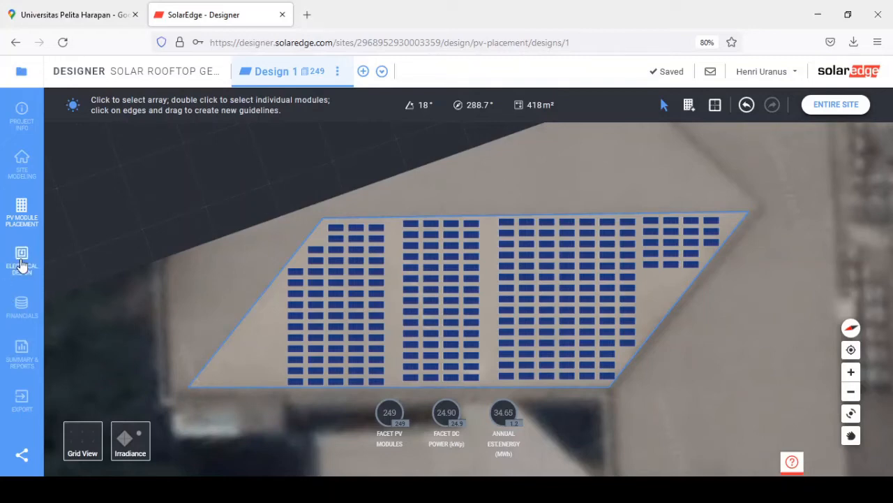
click(22, 261)
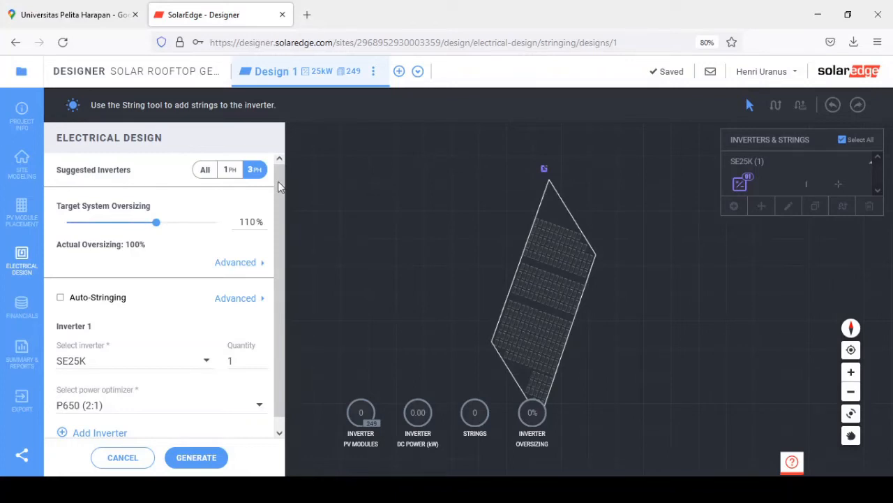
click(250, 222)
key(BackSpace)
text(2)
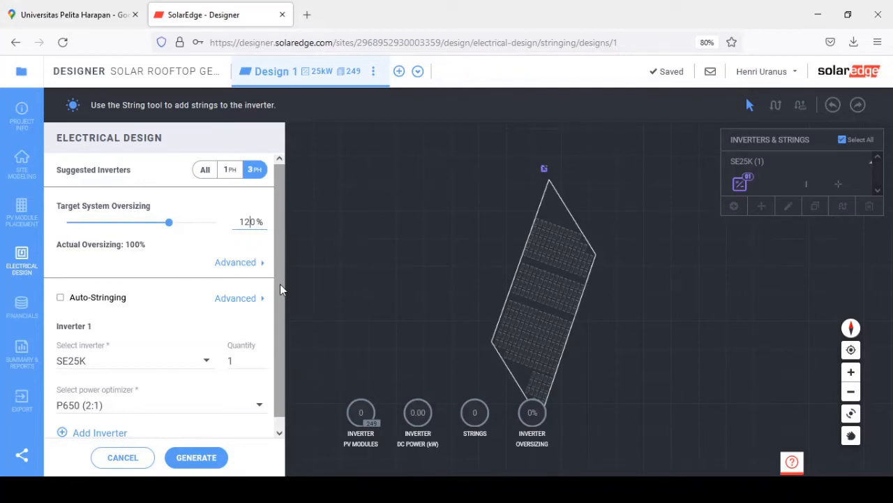
scroll(280, 284, down, 1)
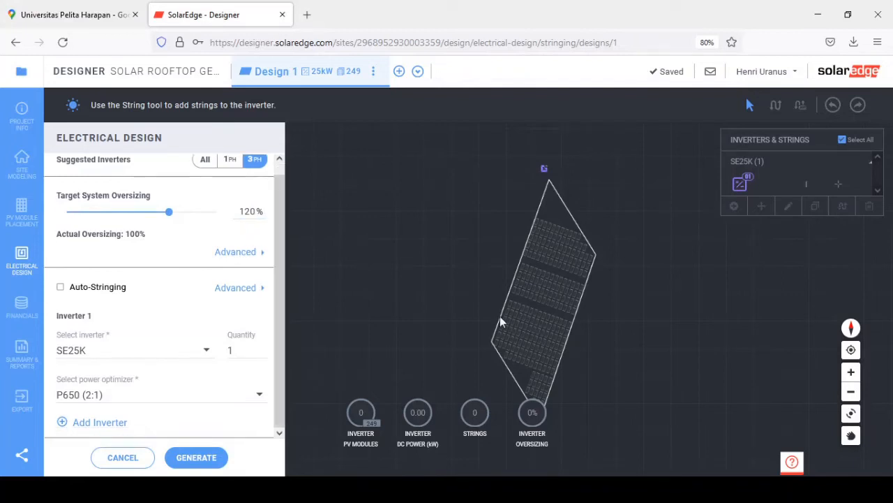
click(60, 287)
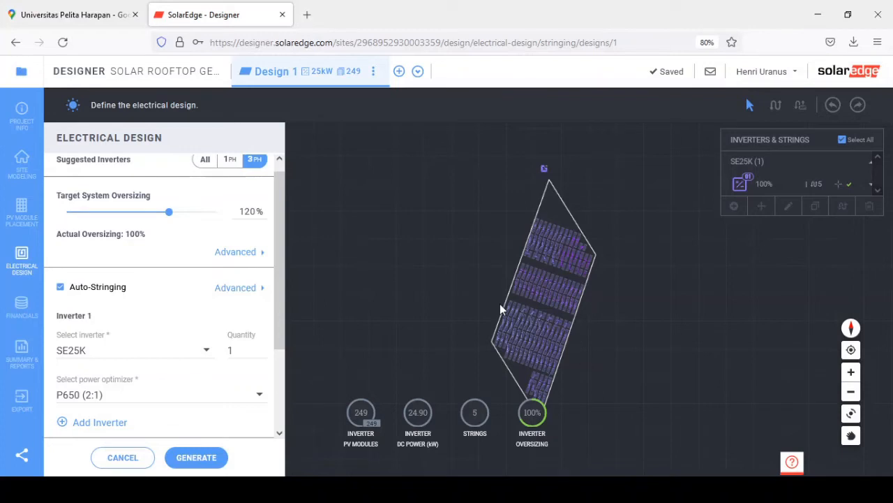
- Change the inverter model from the suggested SE25K to SE4K for the auto-stringed design
click(850, 372)
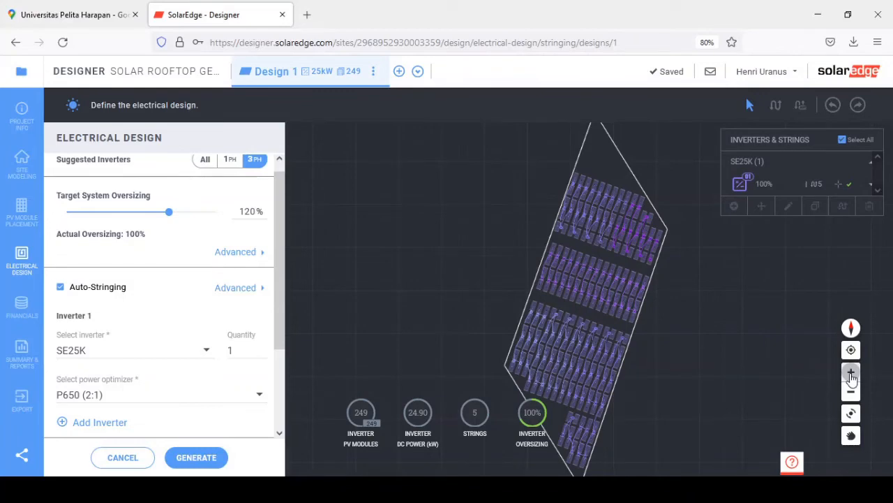
click(851, 374)
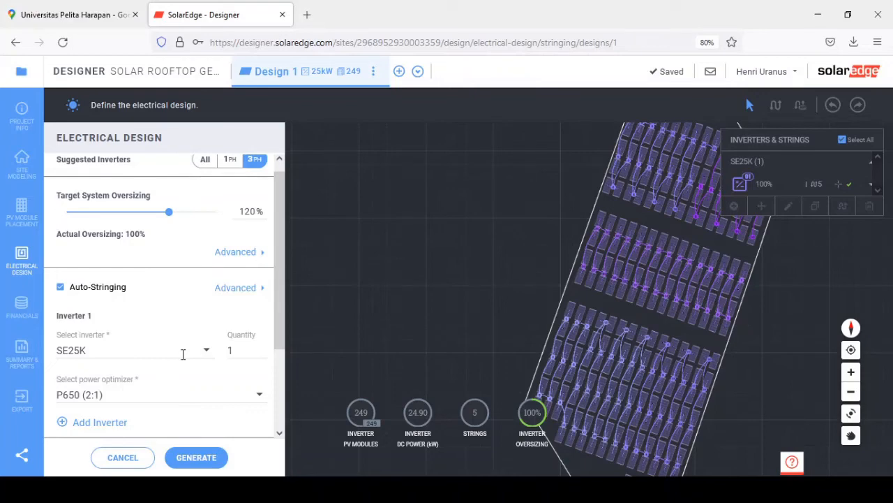
click(182, 352)
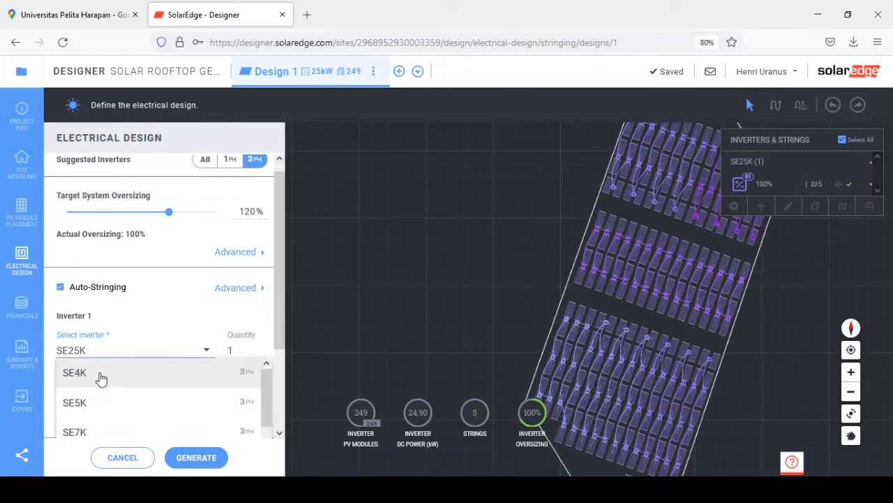
click(102, 375)
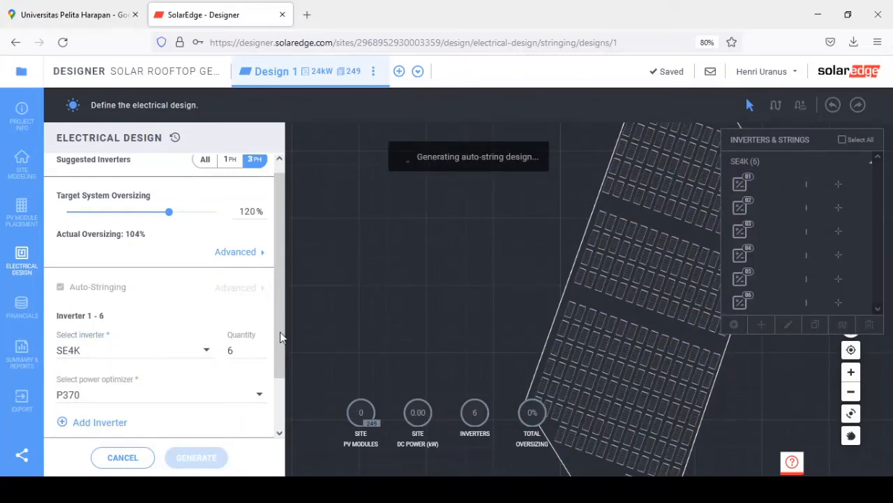
- Examine the auto-stringing preview and the strings assigned to the first and second SE4K inverters
click(206, 350)
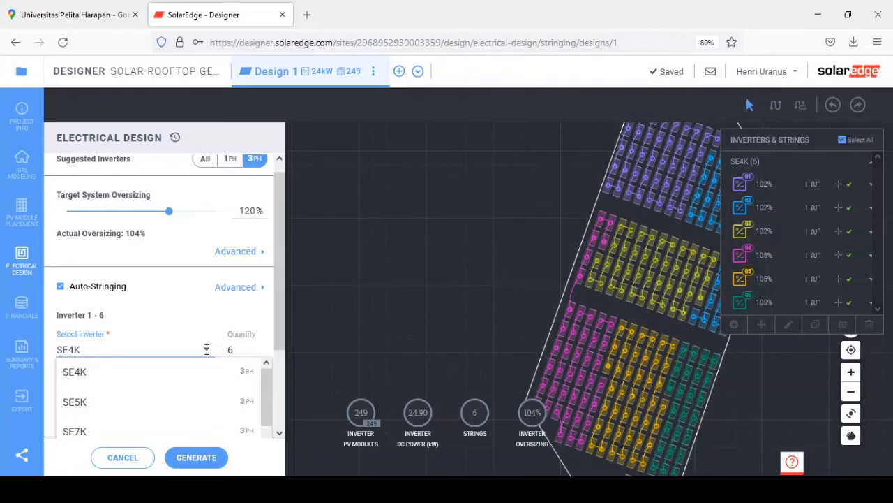
scroll(227, 253, down, 2)
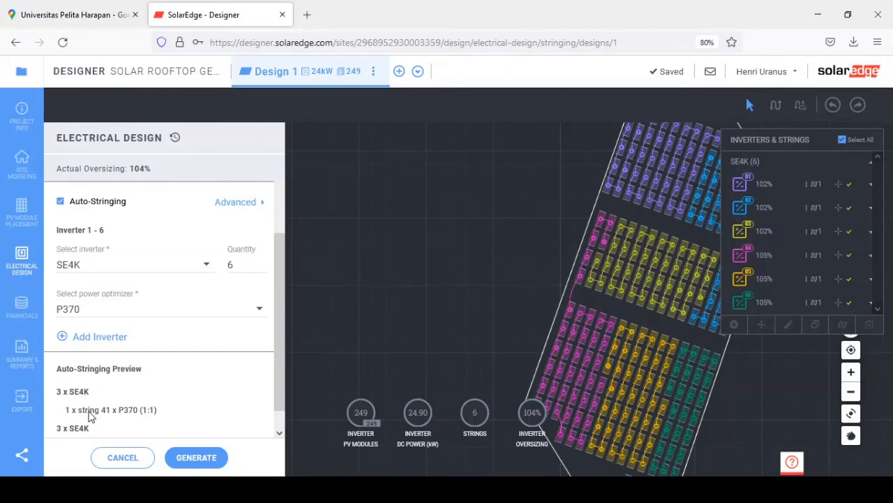
scroll(89, 416, down, 1)
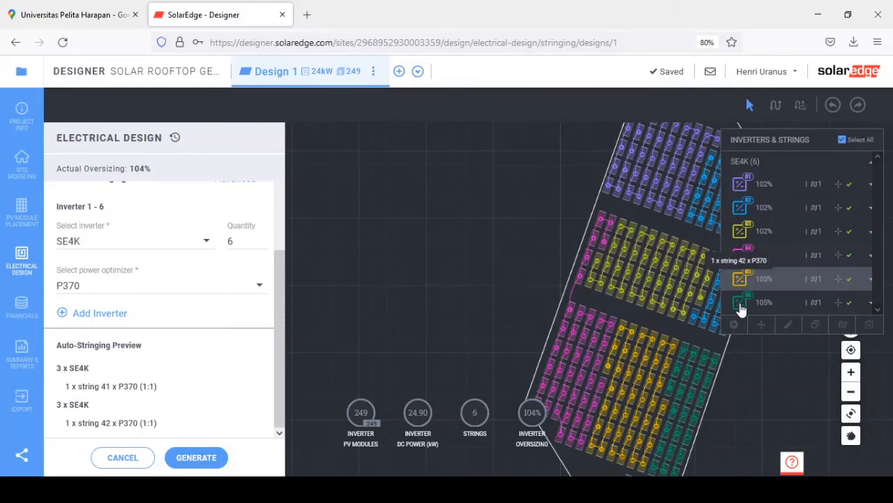
click(738, 186)
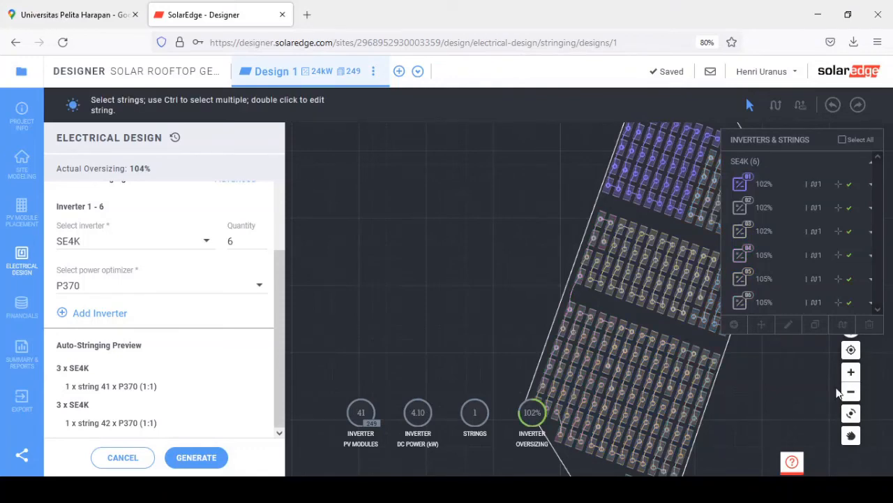
click(847, 391)
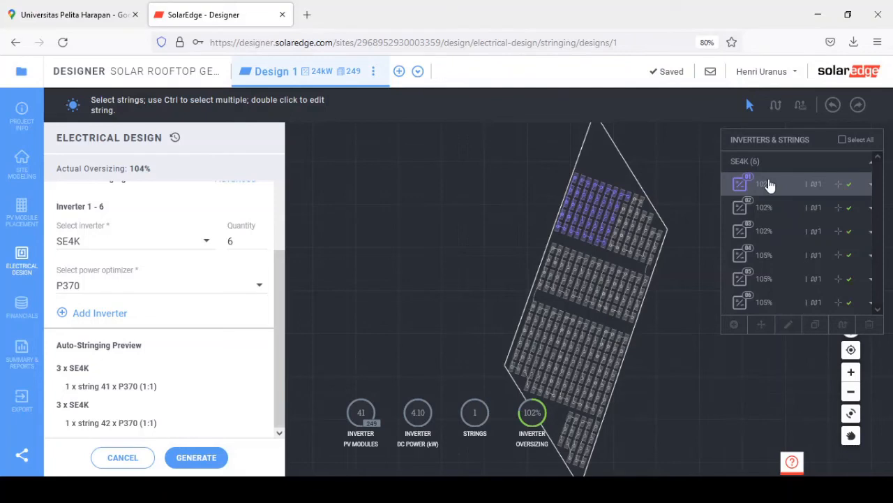
click(742, 209)
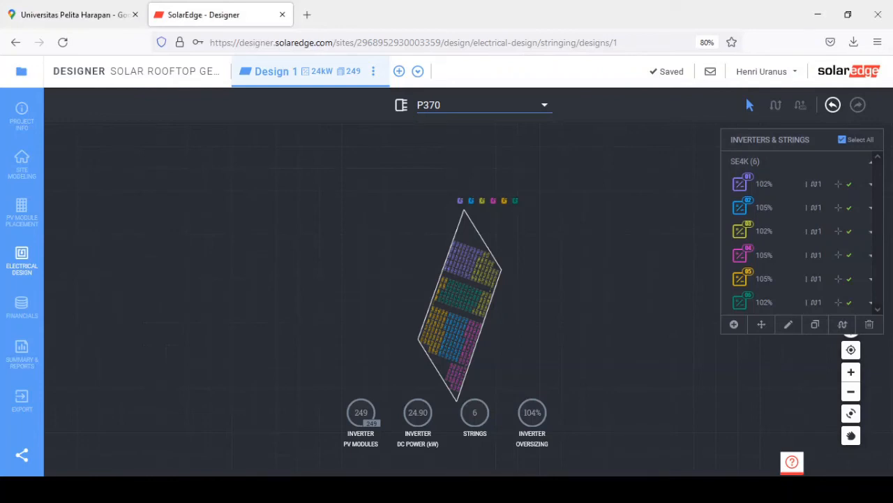
- Open the project summary report and review the system overview, simulation results, estimated monthly energy and PV modules
click(27, 319)
click(21, 356)
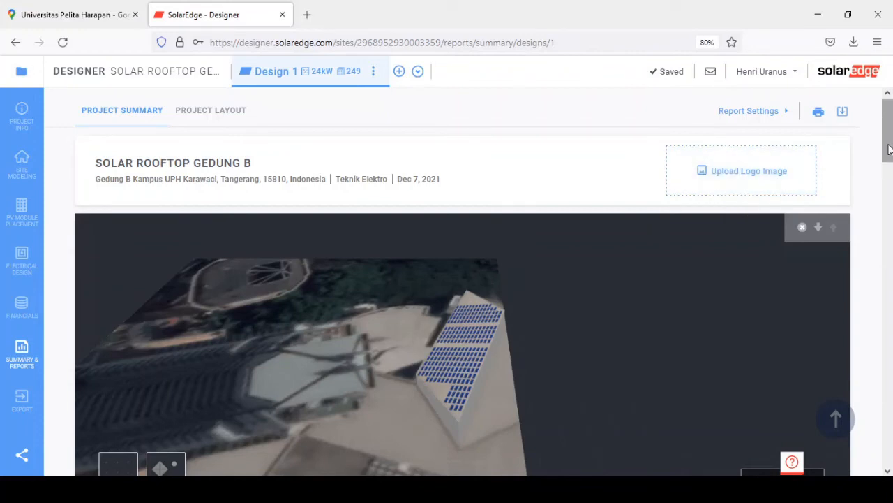
drag(889, 148, 891, 210)
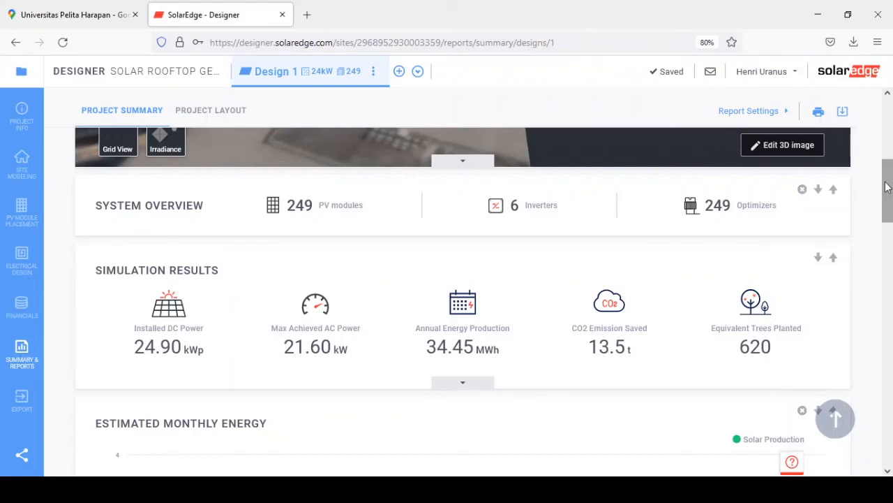
drag(887, 187, 887, 192)
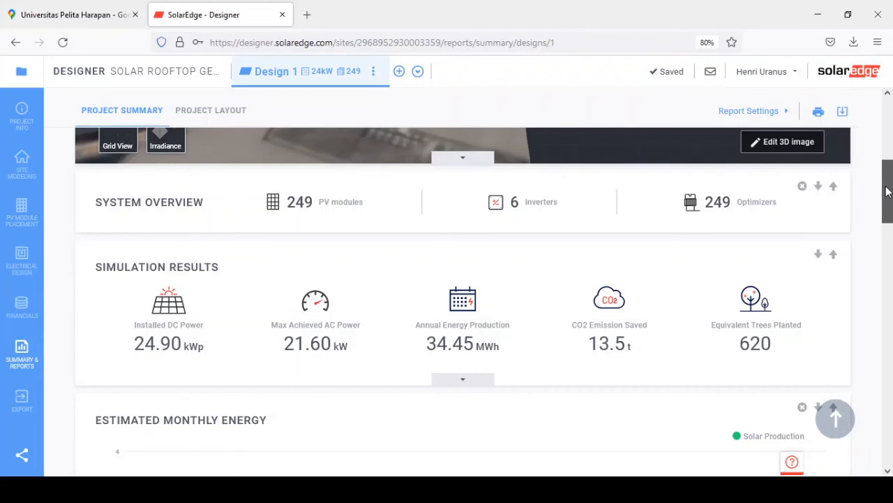
drag(887, 192, 887, 237)
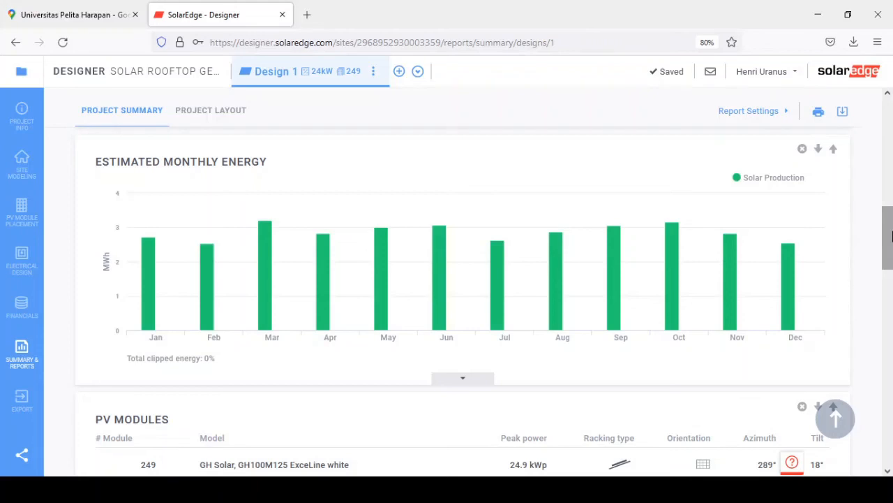
drag(890, 237, 889, 271)
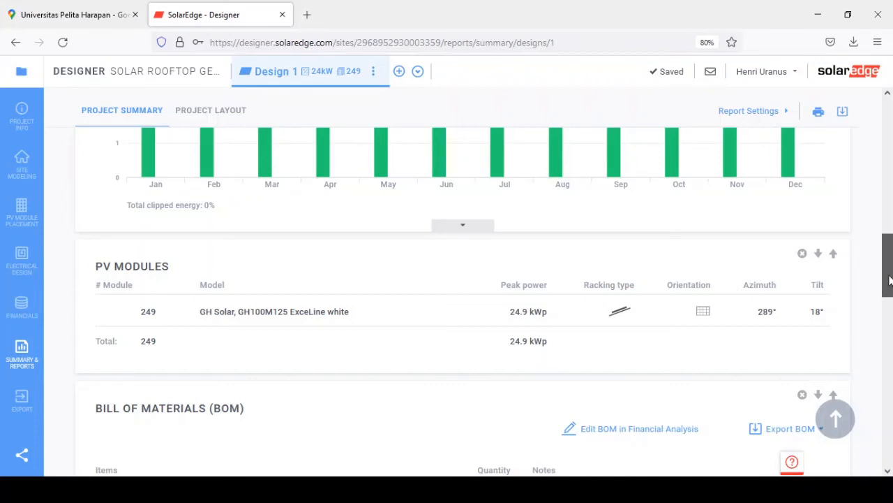
- Review the report's bill of materials, system loss diagram and simulation parameters
scroll(889, 280, down, 1)
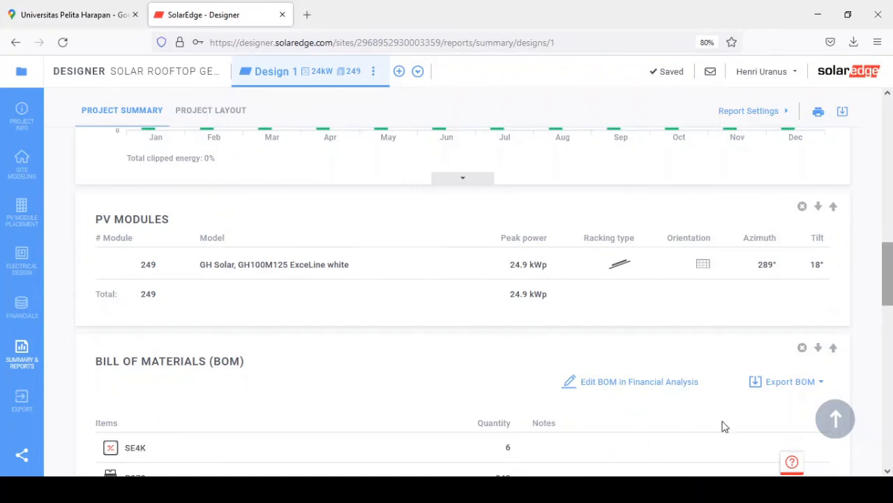
scroll(789, 399, down, 2)
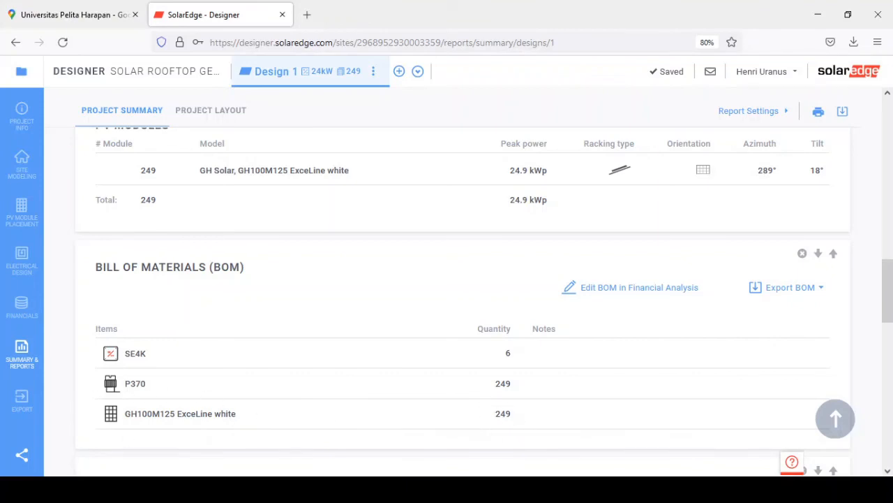
scroll(782, 398, down, 5)
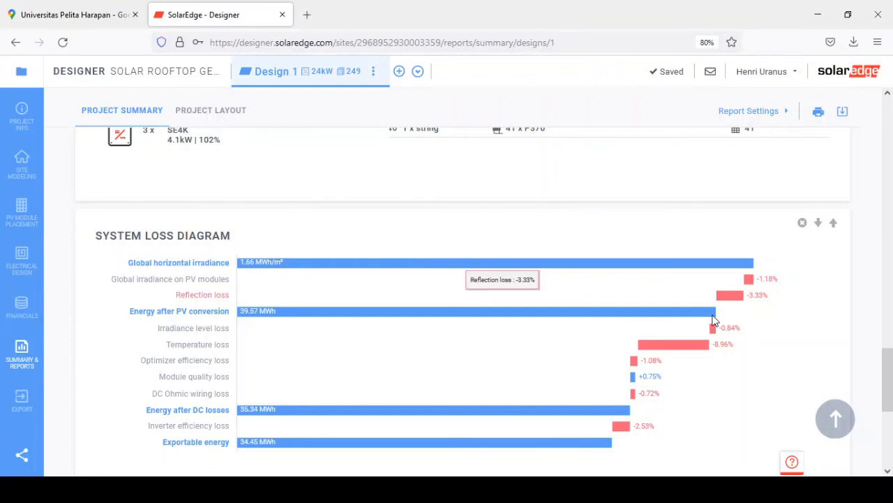
mouse_move(714, 320)
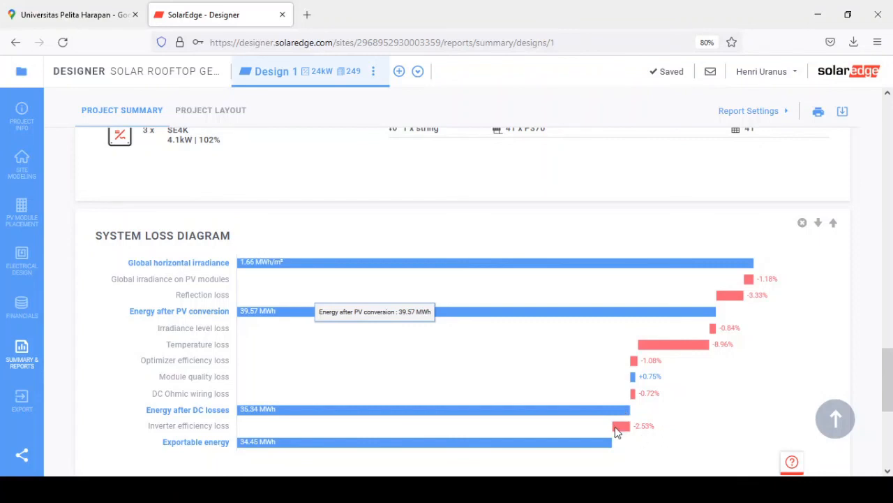
mouse_move(614, 417)
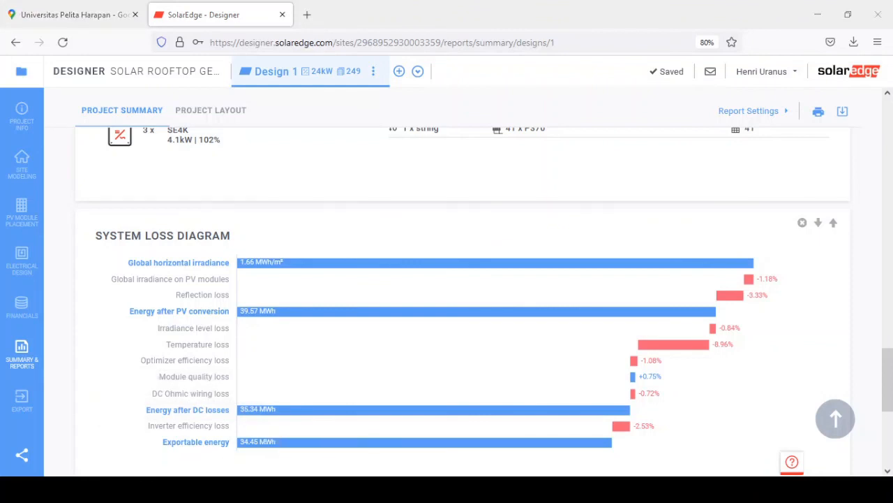
scroll(796, 394, down, 5)
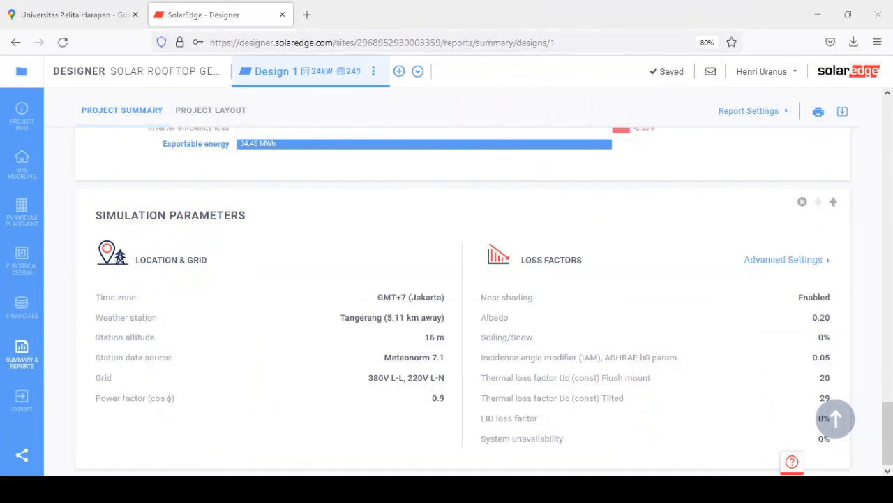